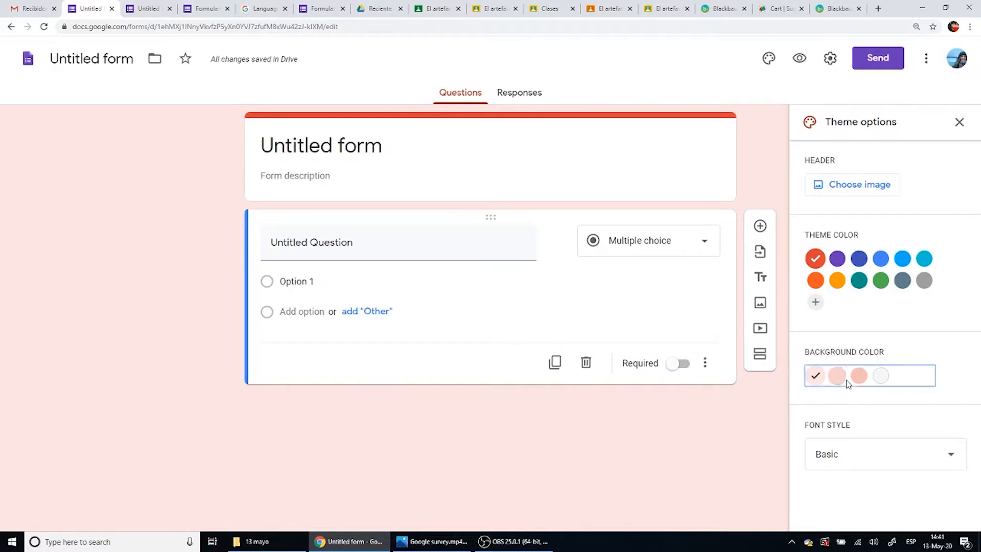
# - Try the other background color shades for the form and return to the lightest pink
pyautogui.click(837, 376)
pyautogui.click(859, 376)
pyautogui.click(880, 376)
pyautogui.click(816, 375)
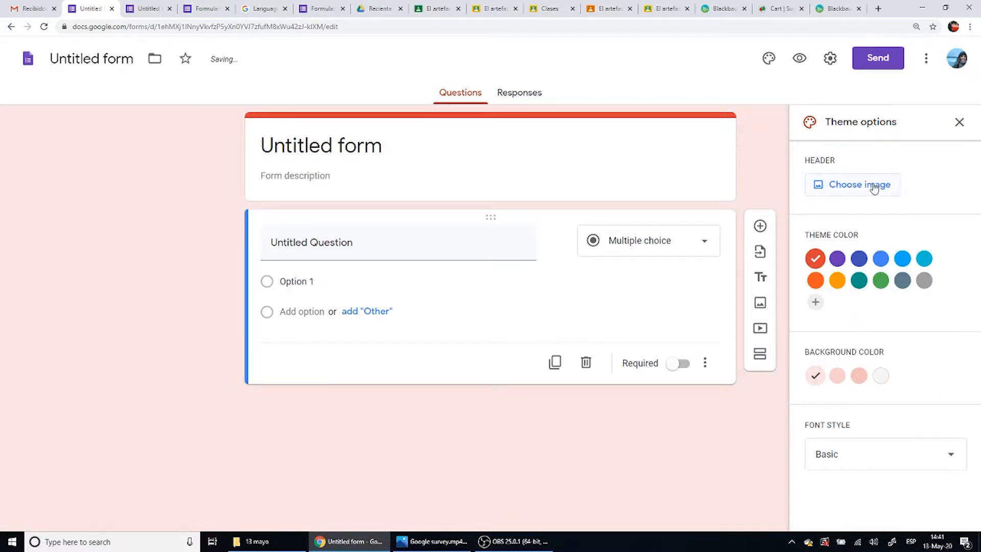
# - Insert the red and purple ink image from the Work and School themes as the form header
pyautogui.click(842, 189)
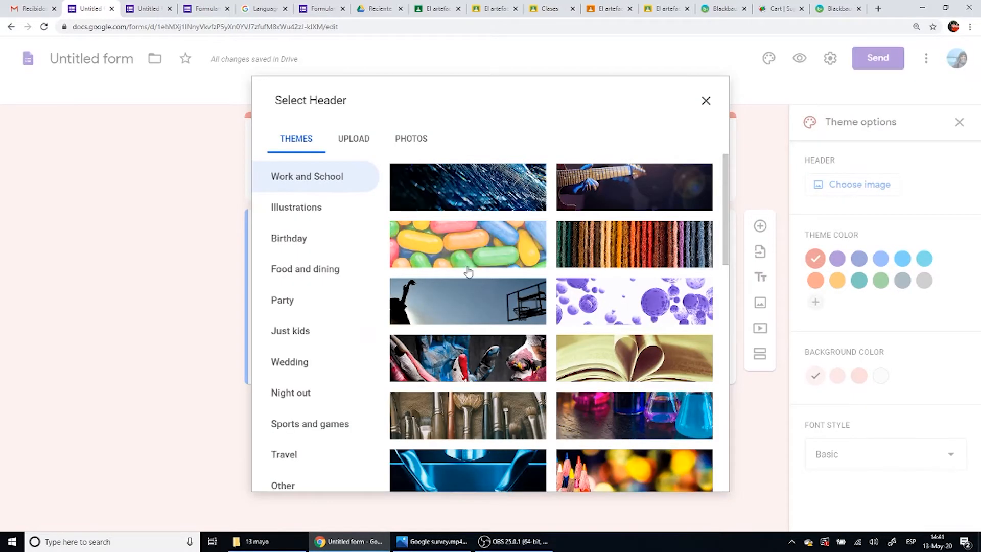
pyautogui.scroll(-12, 468, 272)
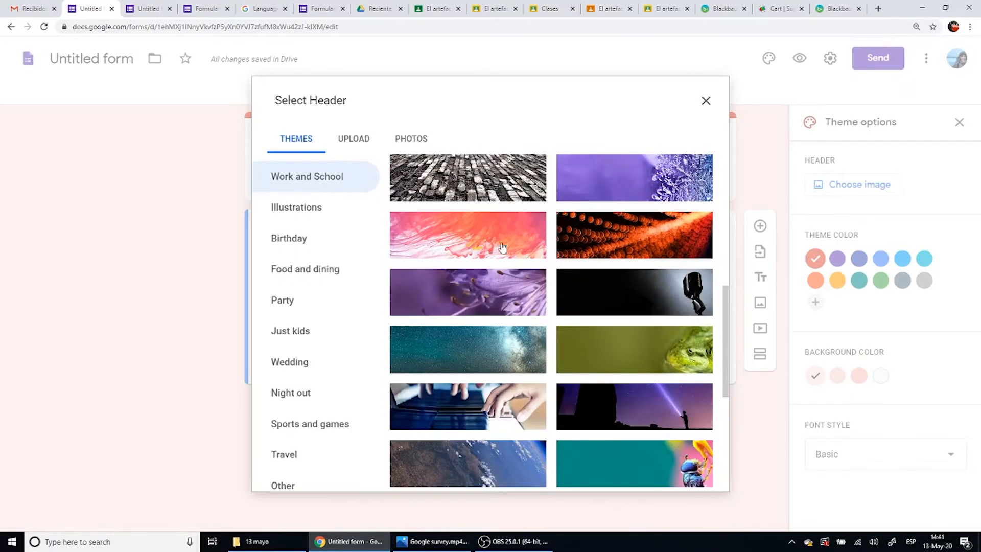
pyautogui.click(507, 242)
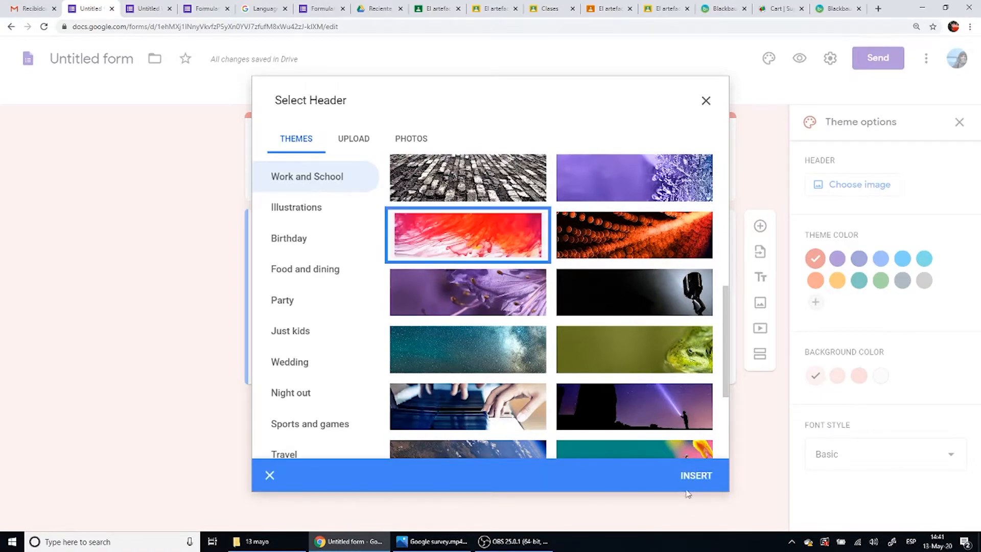
pyautogui.click(695, 477)
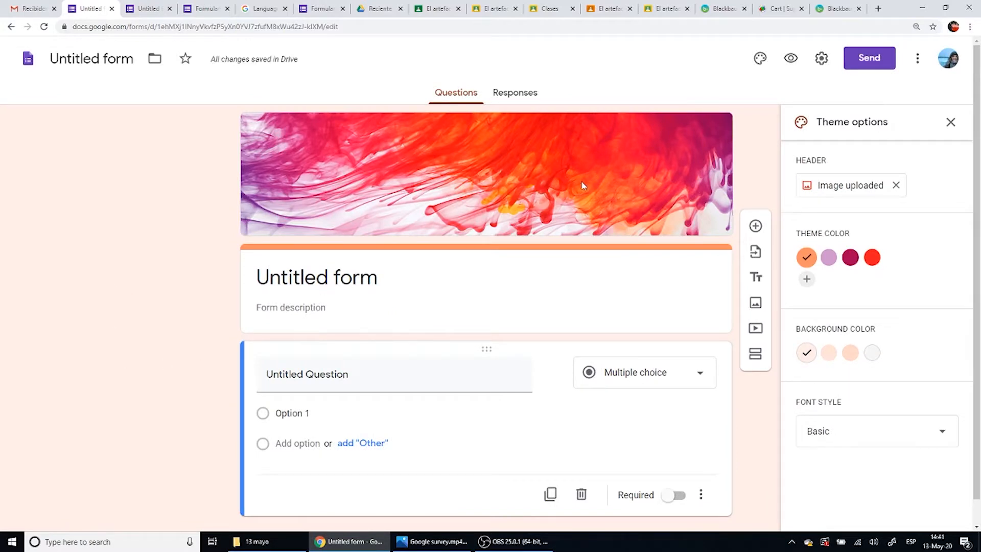
# - Replace the form header with the blue microscope image from the Work and School themes
pyautogui.click(875, 193)
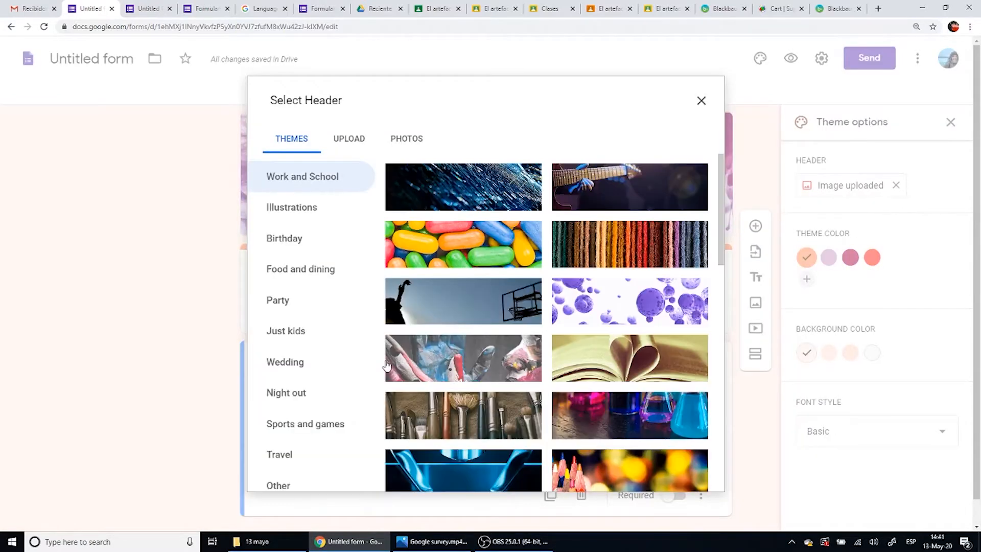
pyautogui.scroll(-3, 475, 405)
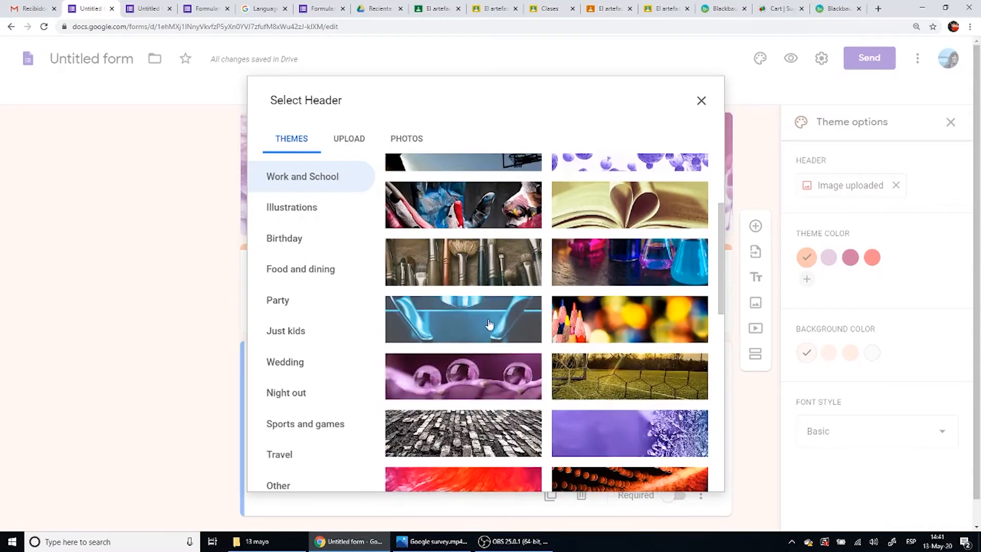
pyautogui.click(489, 323)
pyautogui.click(691, 475)
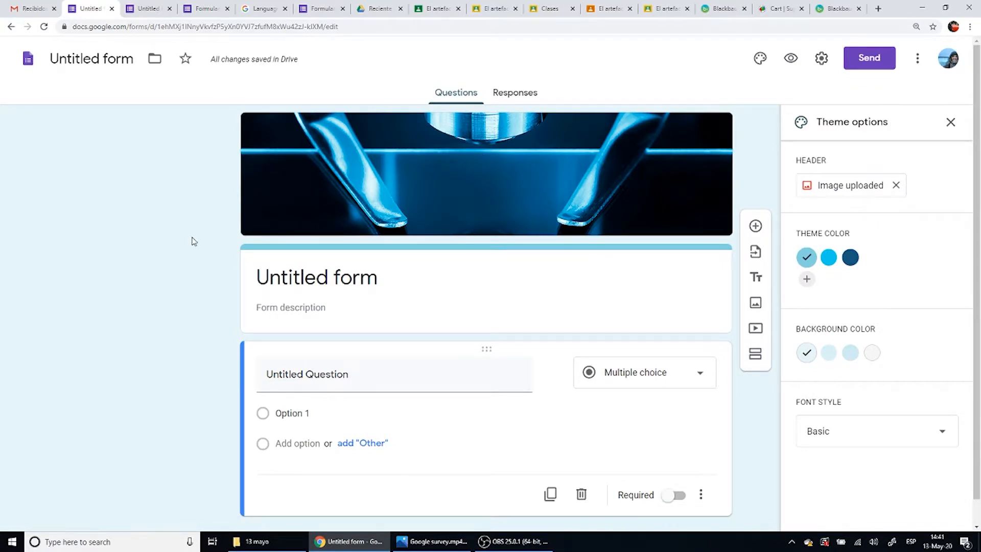
# - Check the upload and photos sources for header images, and replace the header with the butterfly on red flowers from the themes
pyautogui.click(866, 198)
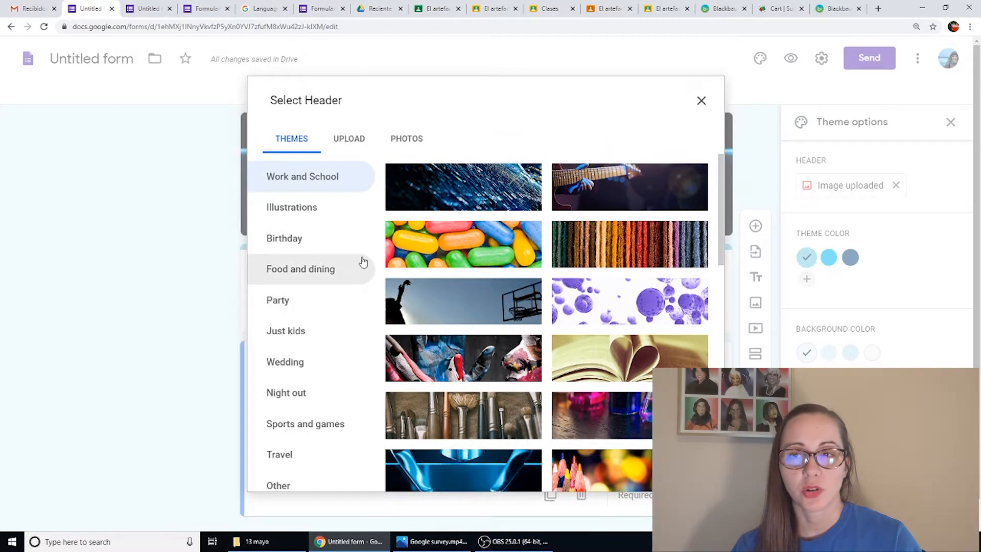
pyautogui.click(350, 140)
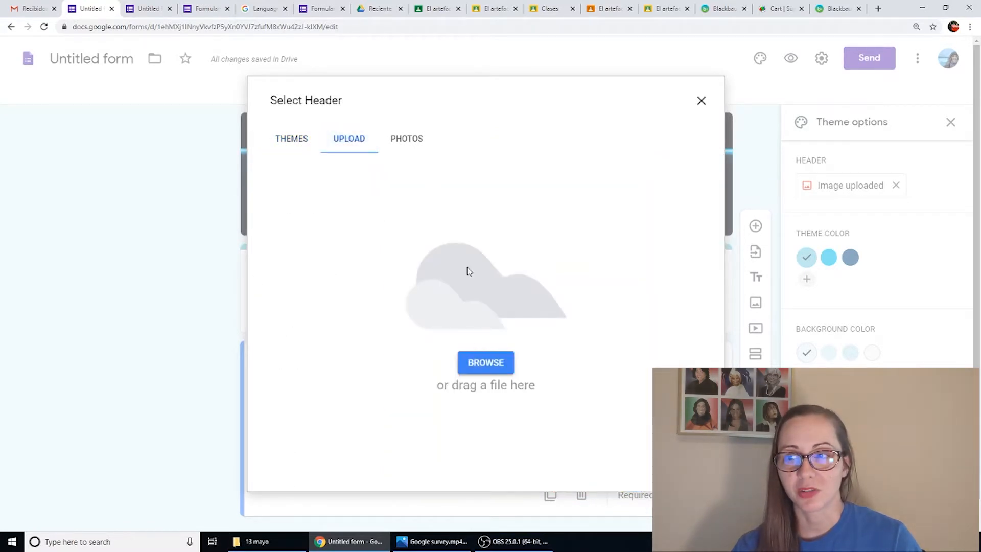
pyautogui.click(406, 145)
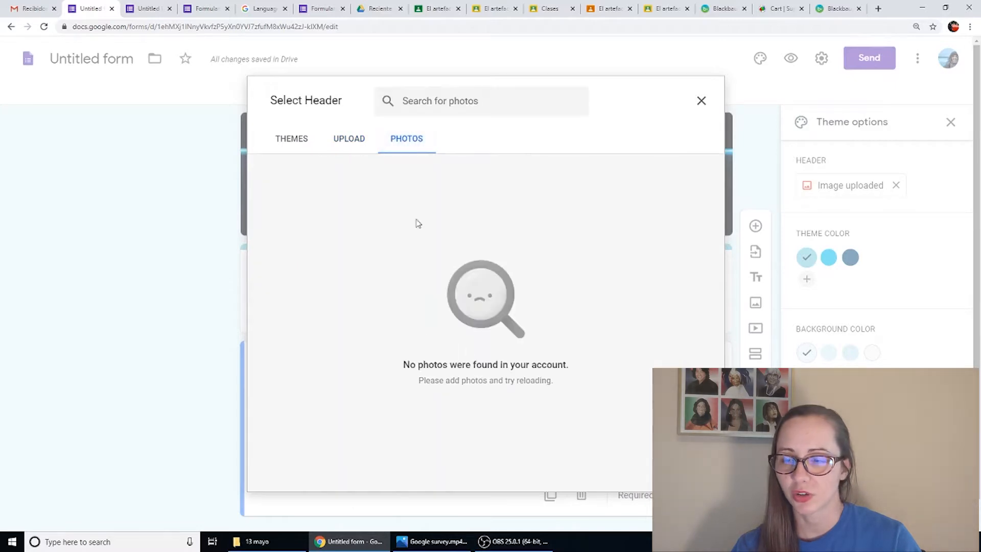
pyautogui.click(292, 140)
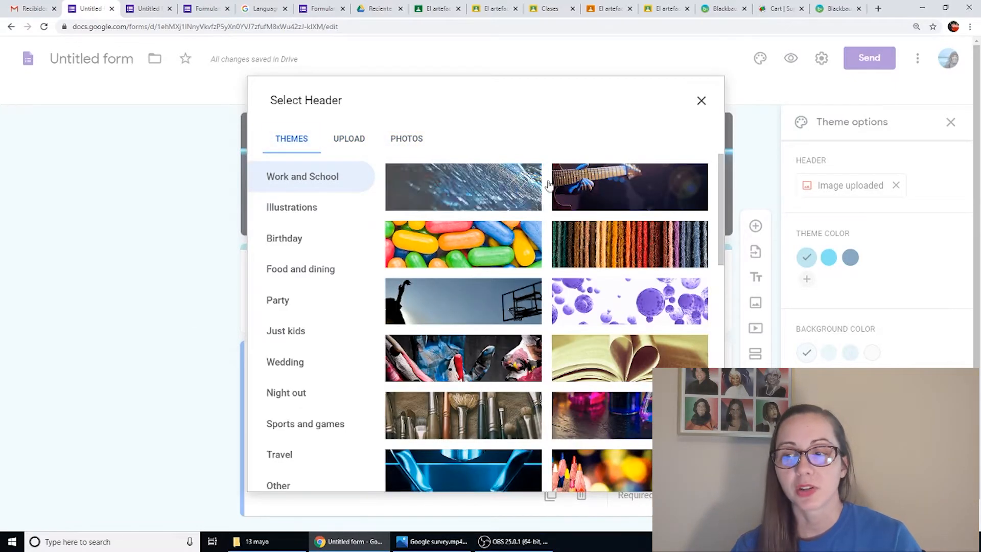
pyautogui.scroll(-10, 491, 348)
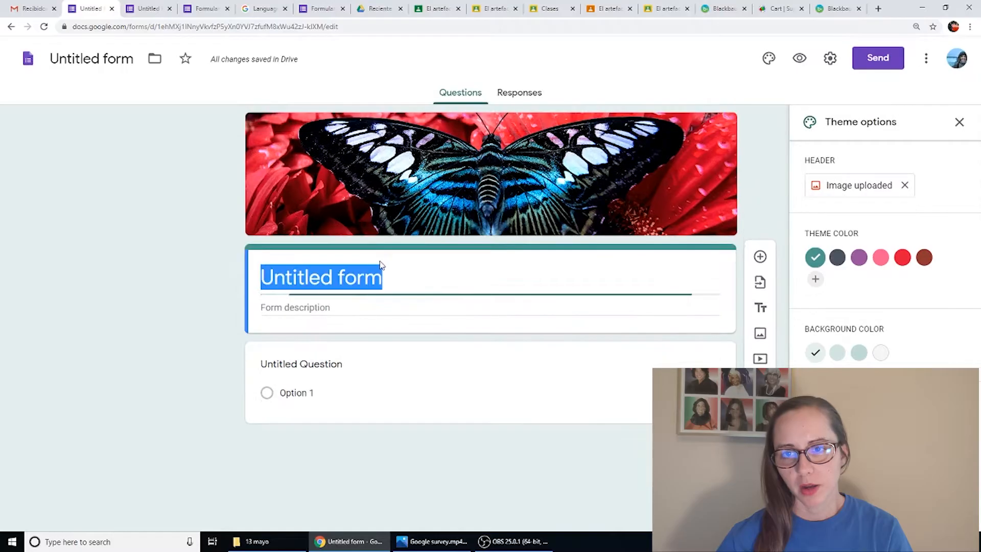
# - Title the form "Name" and give the form file the same name
pyautogui.write('Name')
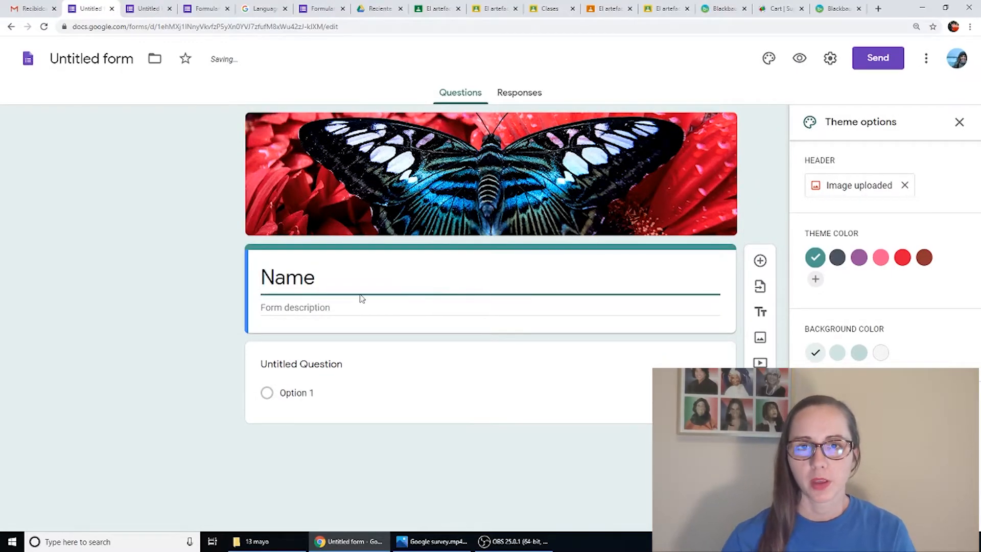
pyautogui.click(86, 59)
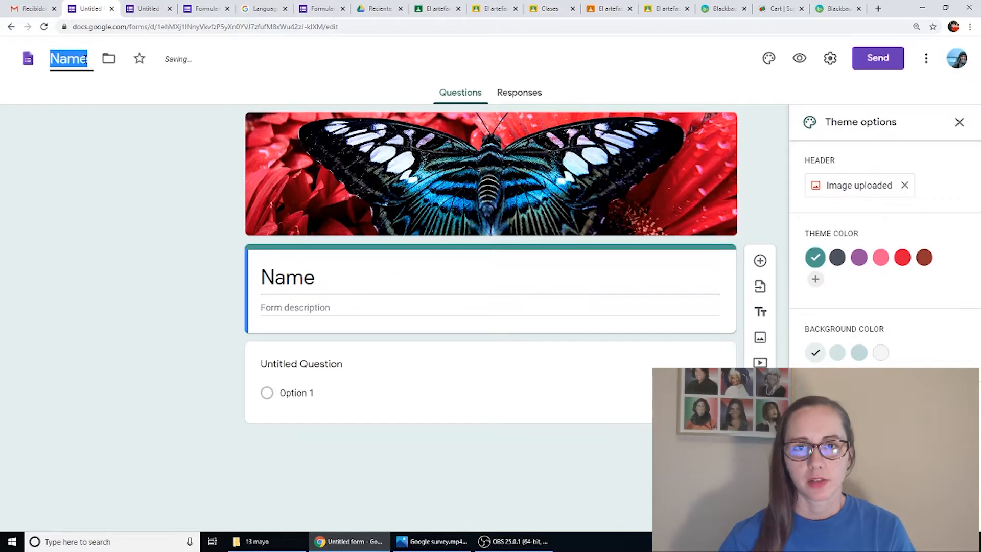
# - Word the first question as "Put your full name" with a short answer response
pyautogui.click(348, 376)
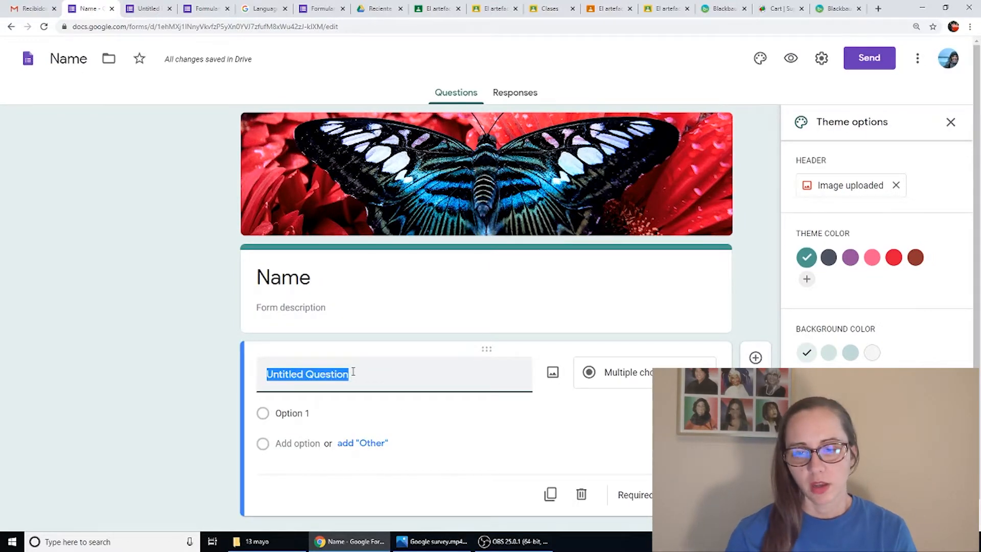
pyautogui.write('How old')
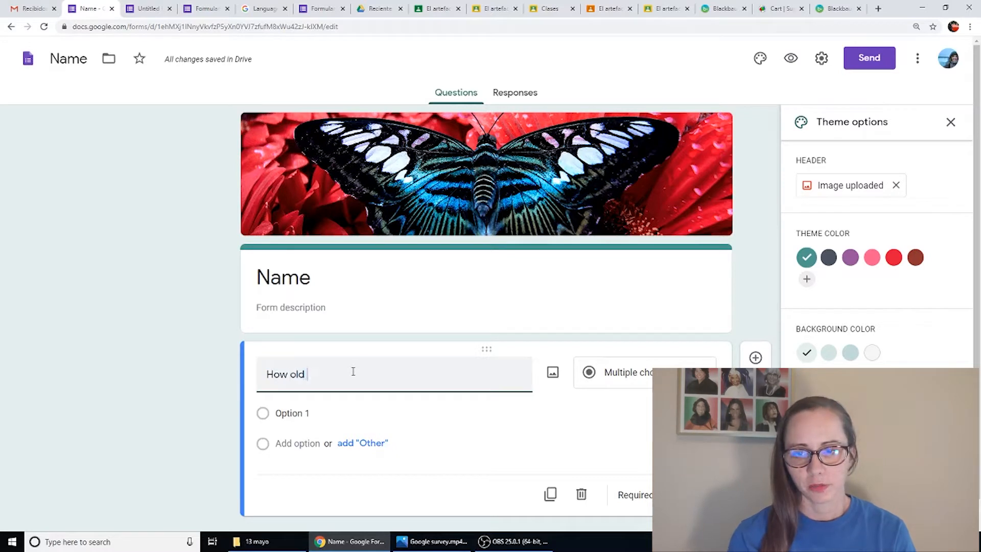
pyautogui.press('BackSpace')
pyautogui.press('BackSpace')
pyautogui.press('BackSpace')
pyautogui.press('BackSpace')
pyautogui.press('BackSpace')
pyautogui.press('BackSpace')
pyautogui.press('BackSpace')
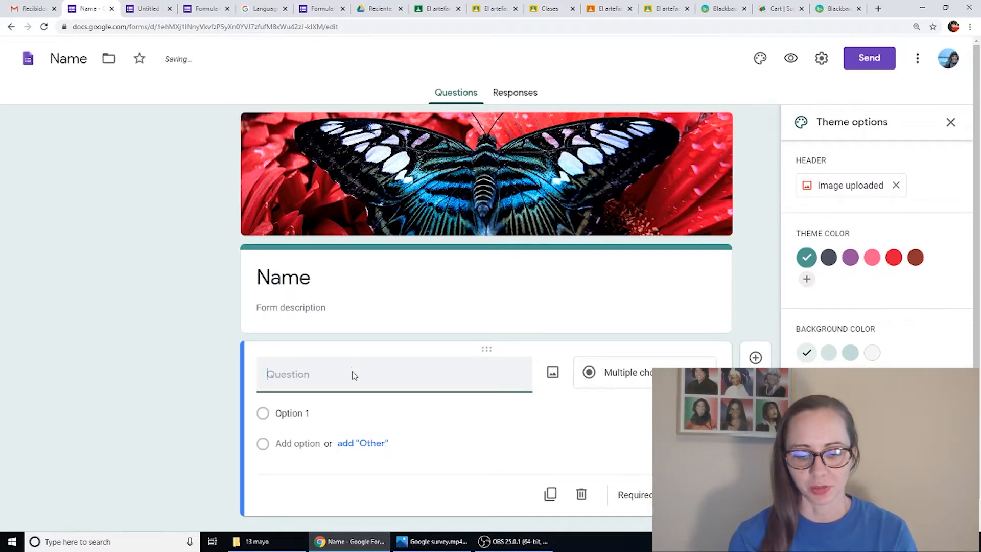
pyautogui.write('Put yur')
pyautogui.press('BackSpace')
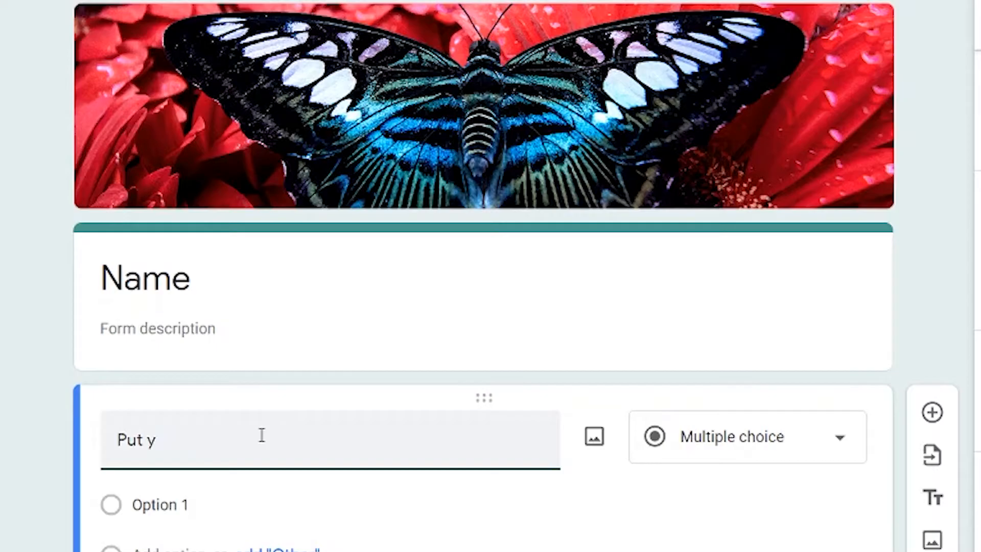
pyautogui.write('our full name')
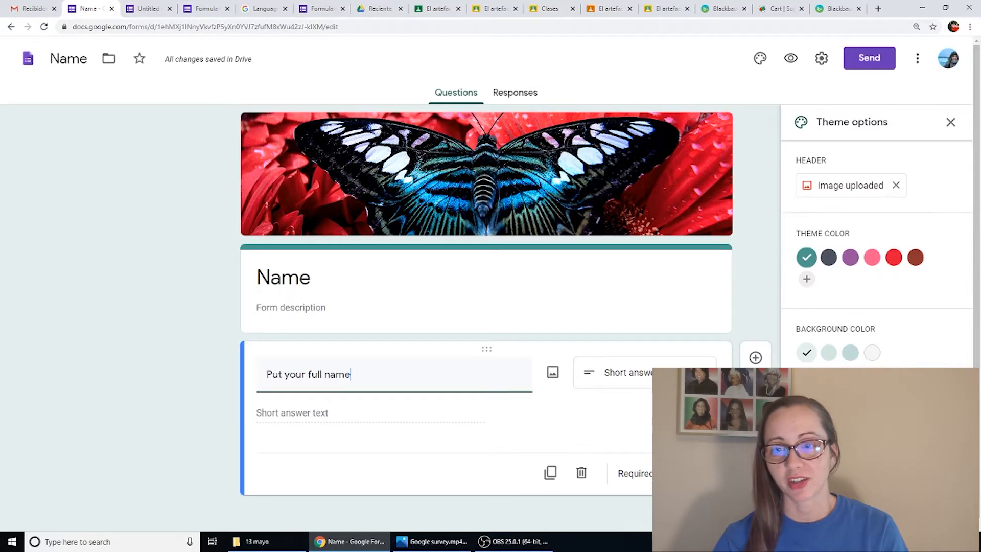
# - Add a second question to the form and end the full name question's text with a period
pyautogui.click(755, 359)
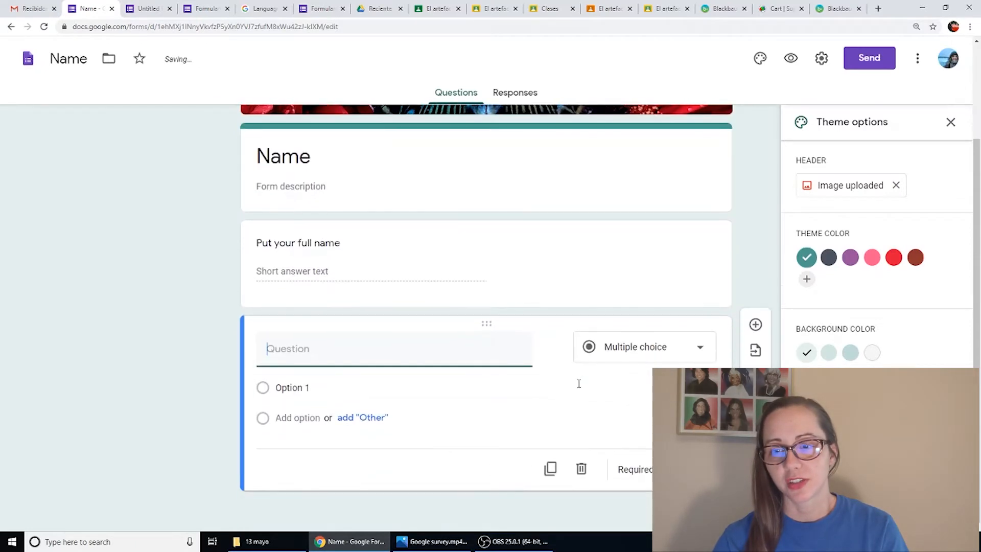
pyautogui.click(345, 251)
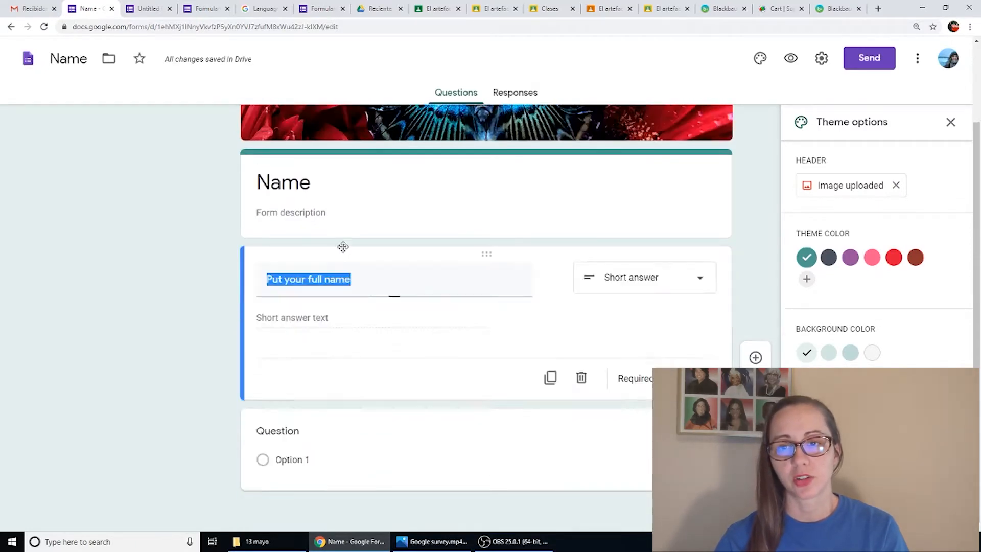
pyautogui.write('.')
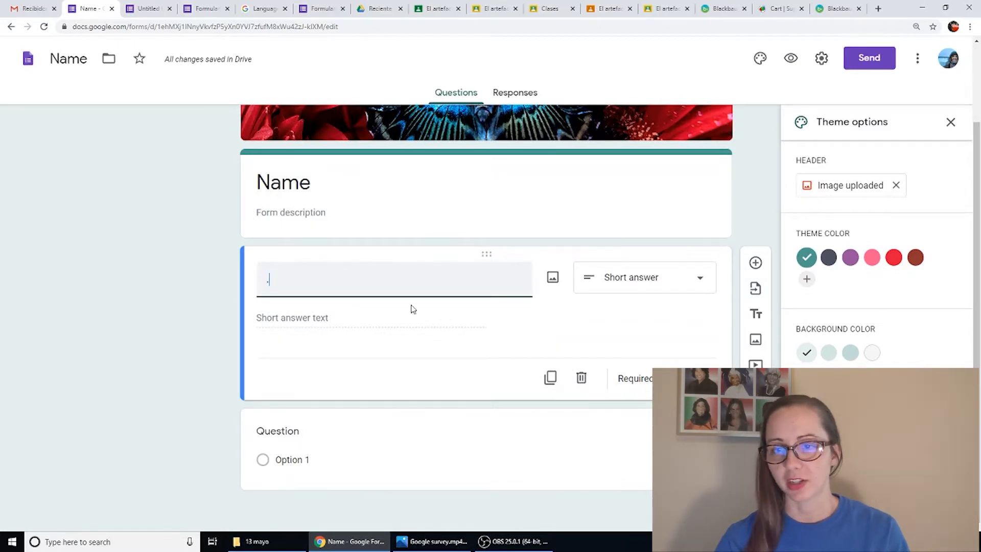
# - Enter "Block." as the text of the new multiple choice question
pyautogui.click(376, 433)
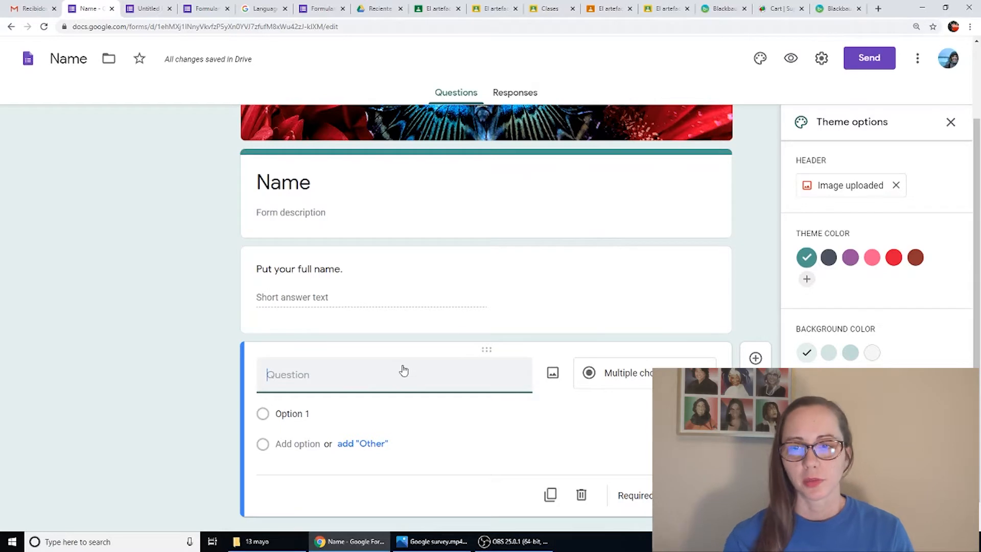
pyautogui.write('Black.')
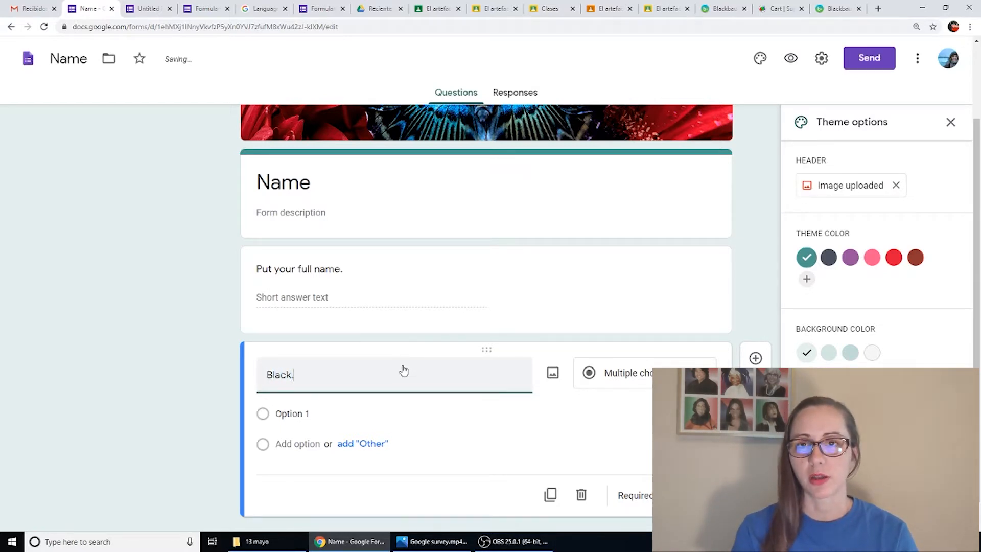
pyautogui.press('BackSpace')
pyautogui.press('BackSpace')
pyautogui.press('BackSpace')
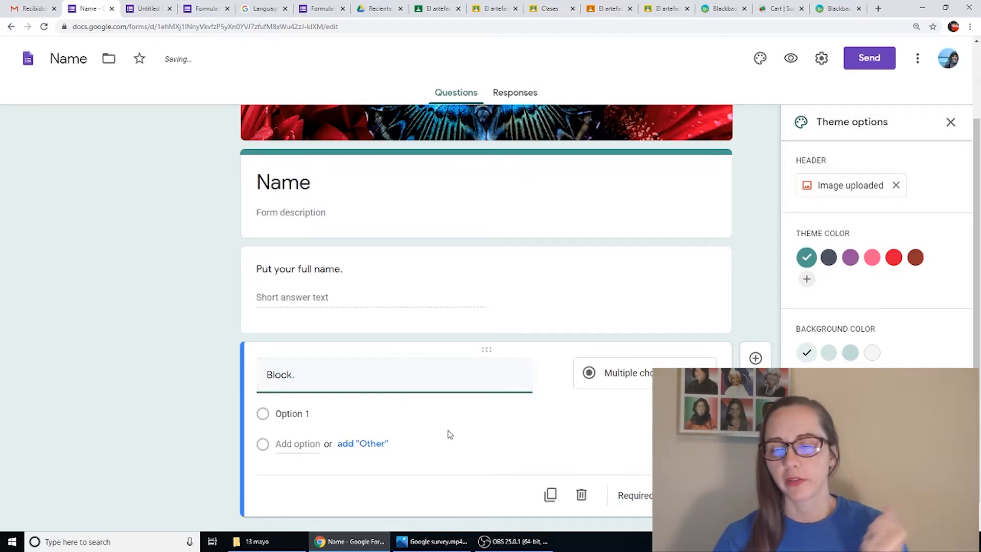
# - Set the Block question's first option to A and add all the suggested options B, C and D
pyautogui.click(291, 411)
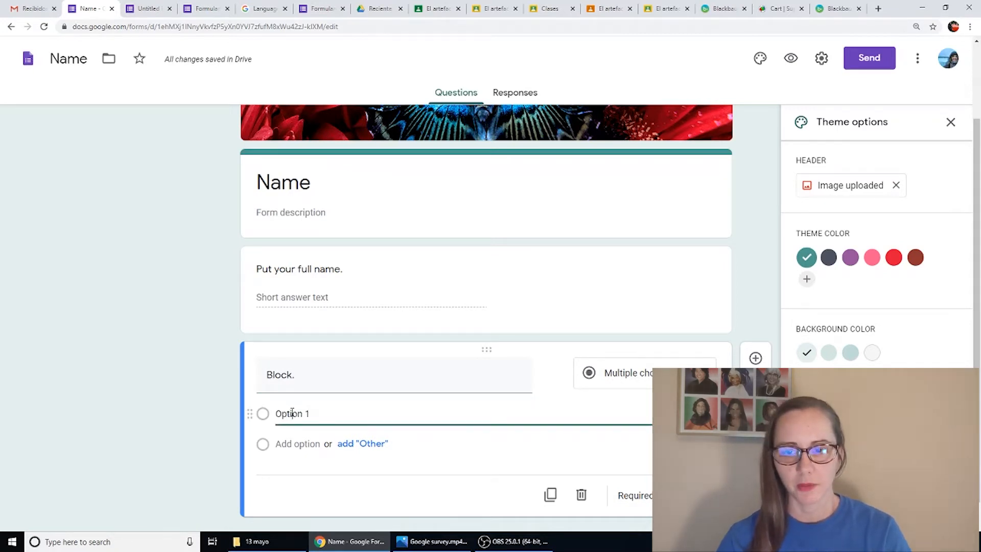
pyautogui.doubleClick(292, 412)
pyautogui.press('Delete')
pyautogui.press('Delete')
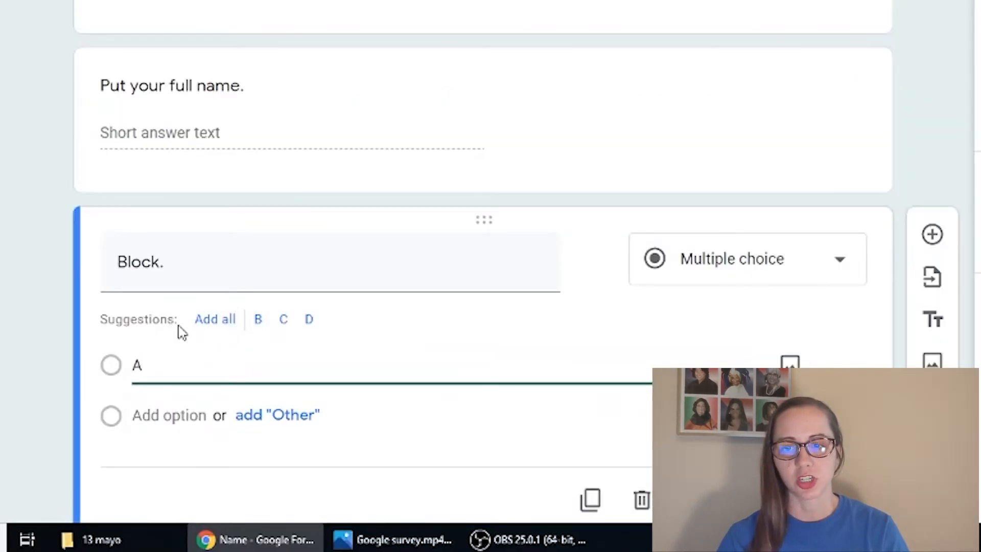
pyautogui.click(217, 321)
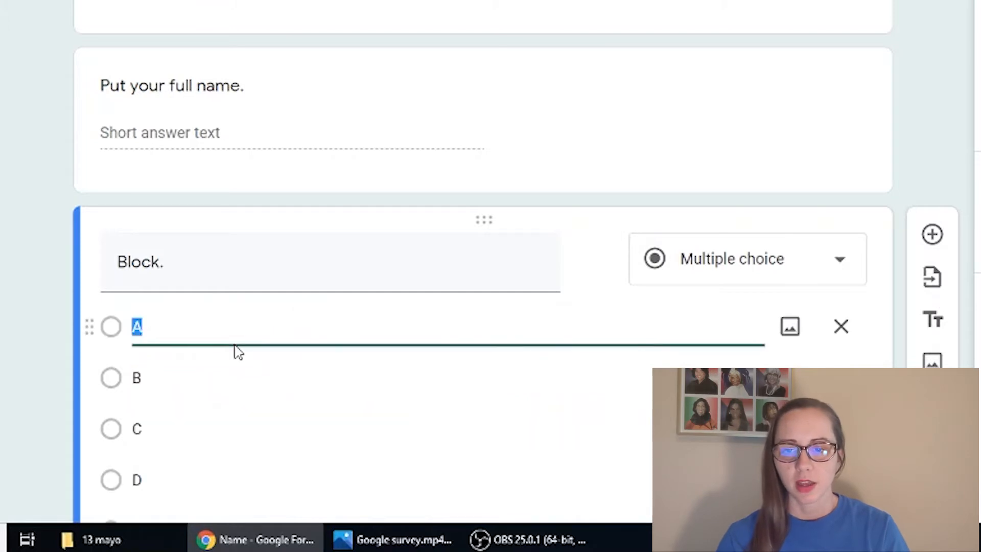
# - Add a title and description block below the Block question
pyautogui.scroll(-1, 572, 380)
pyautogui.scroll(-2, 595, 393)
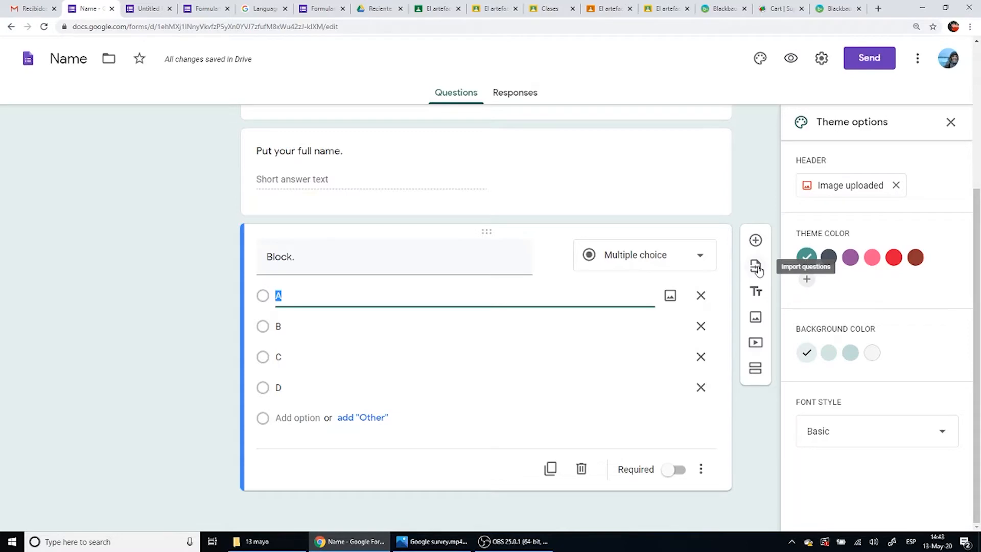
pyautogui.click(756, 292)
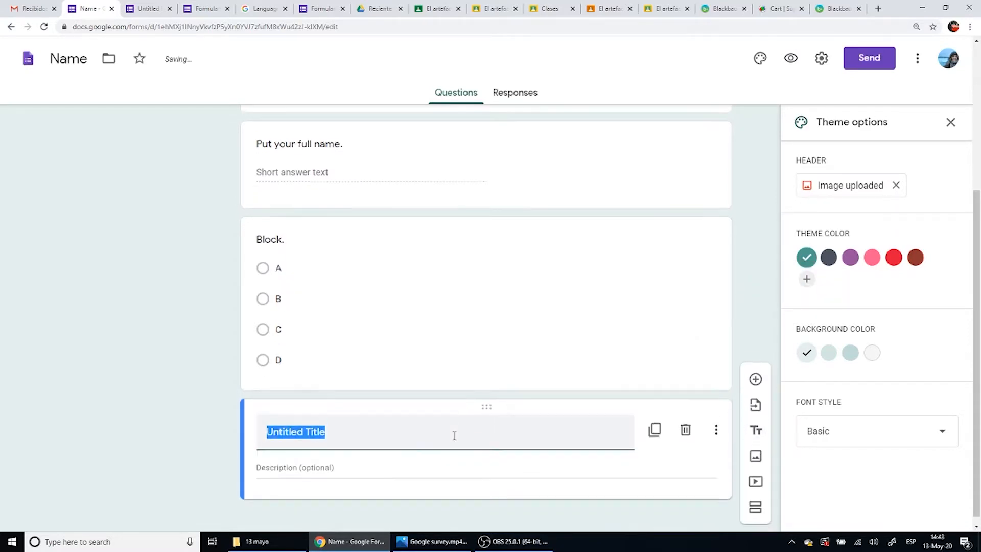
# - Change the form's title to "Chapter 1"
pyautogui.scroll(4, 454, 437)
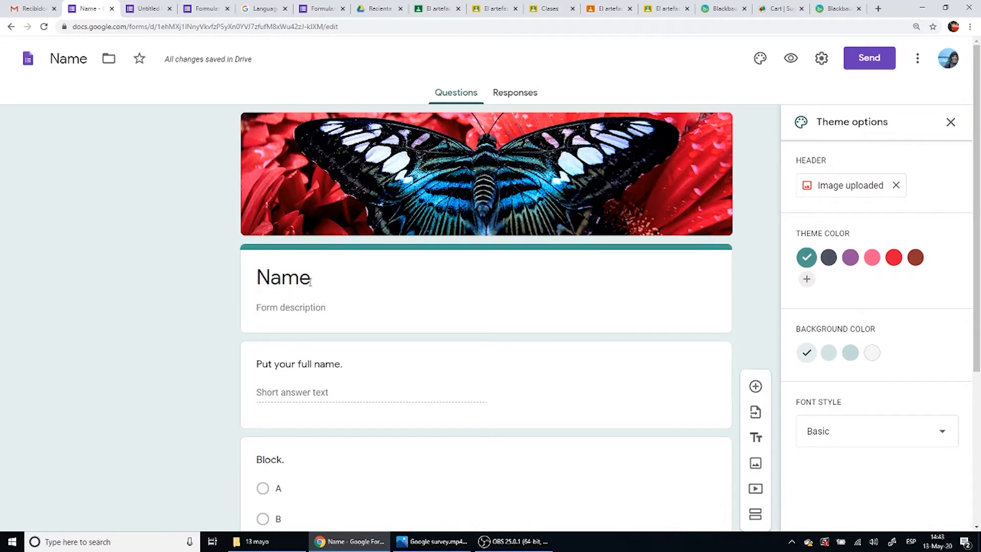
pyautogui.doubleClick(310, 280)
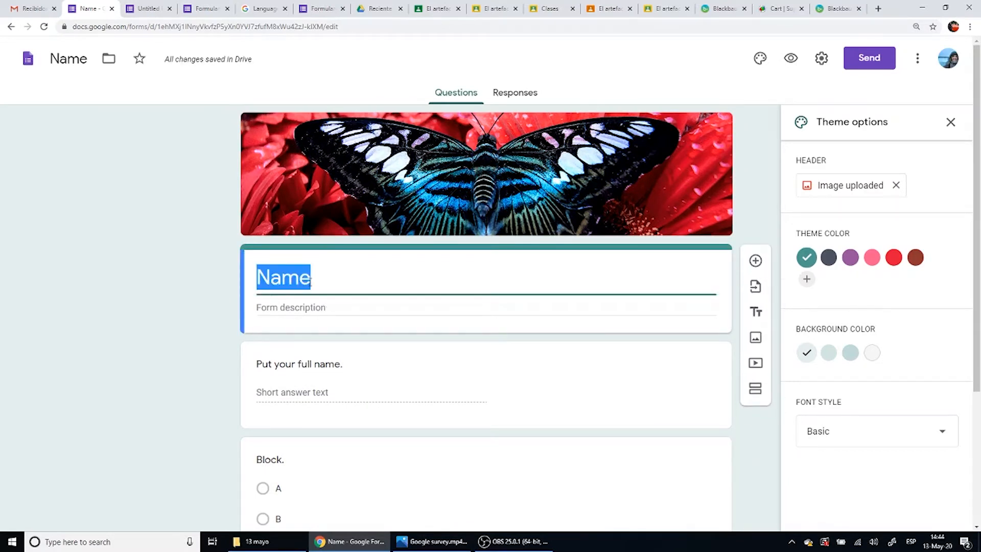
pyautogui.write('cHAP')
pyautogui.press('BackSpace')
pyautogui.press('BackSpace')
pyautogui.press('BackSpace')
pyautogui.press('BackSpace')
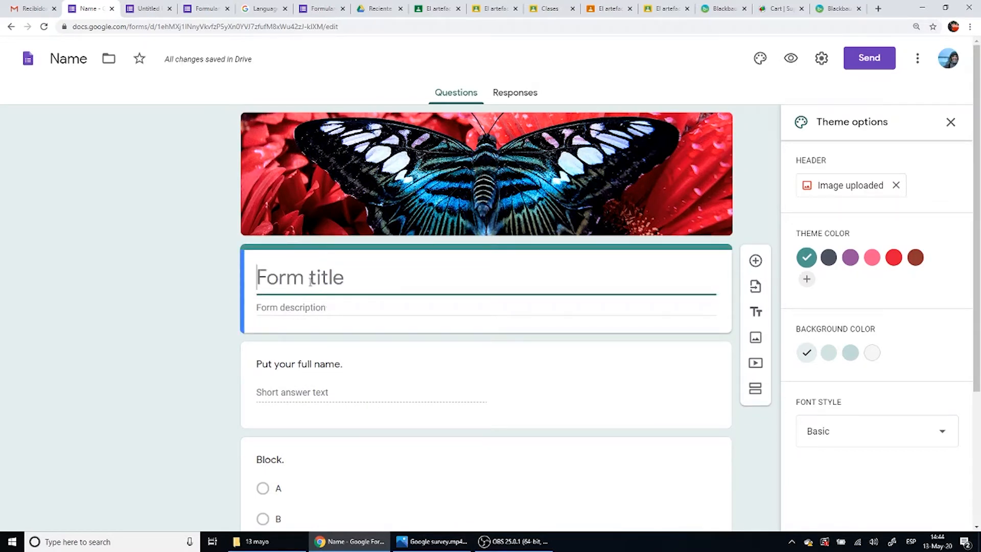
pyautogui.write('Chapter 1')
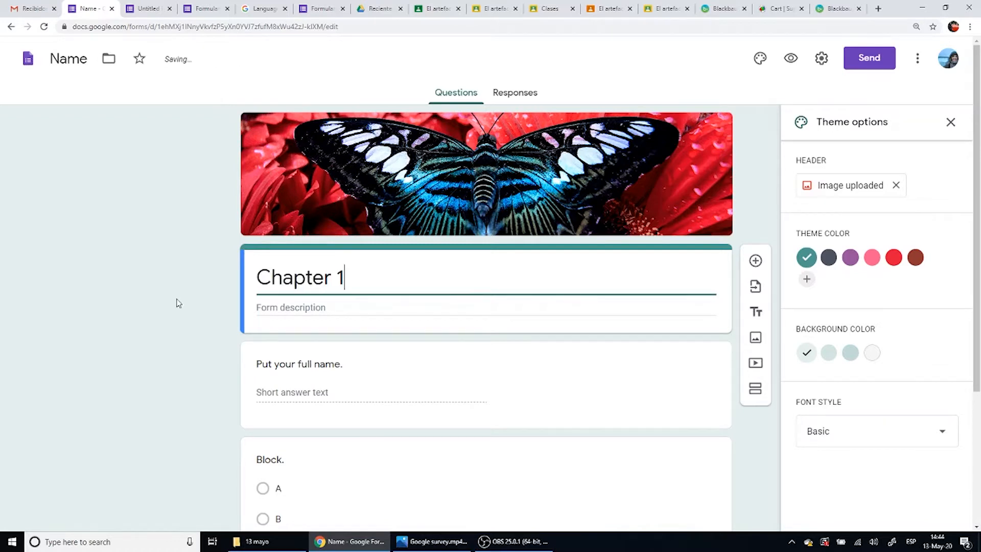
# - Set the title of the title and description block below the Block question to "Chapter 2"
pyautogui.scroll(-4, 81, 405)
pyautogui.click(327, 462)
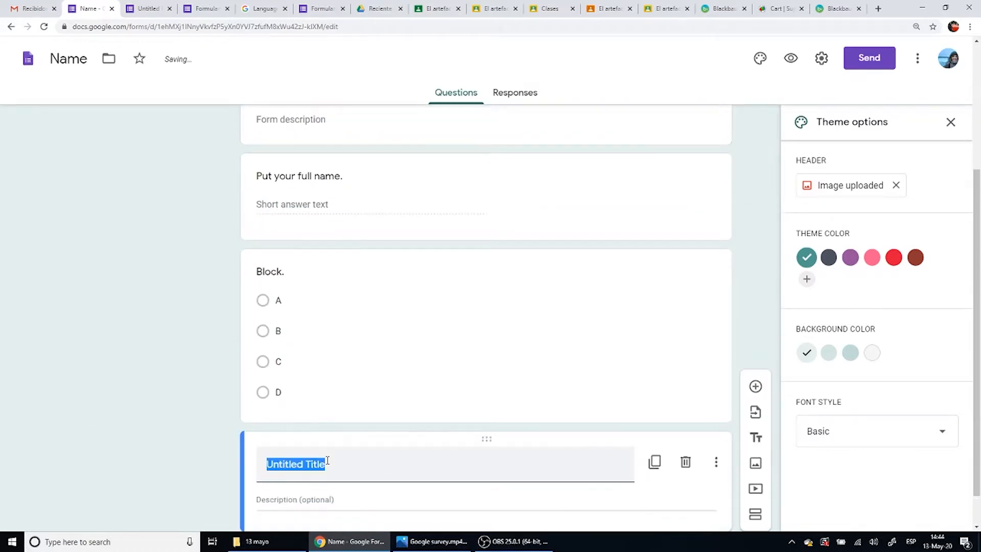
pyautogui.write('Chapter ')
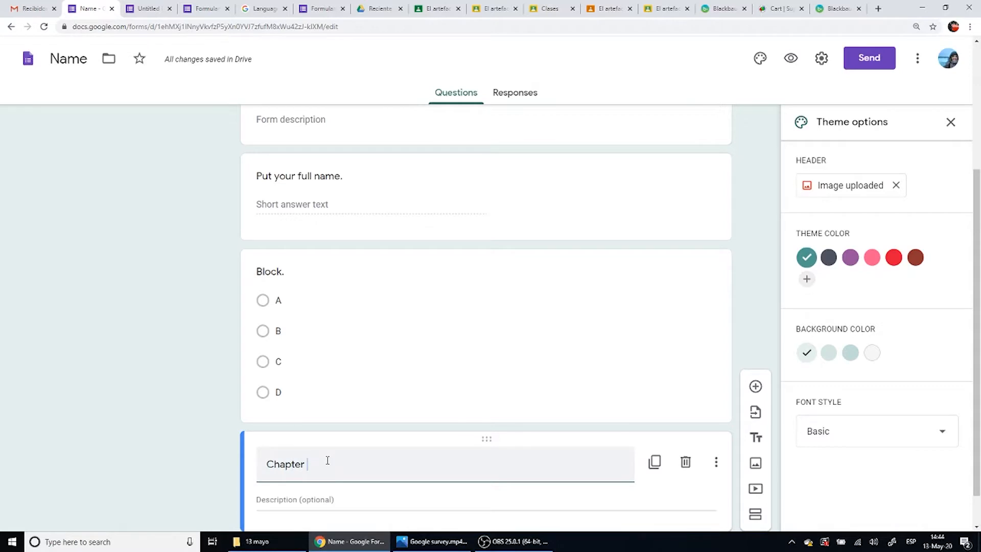
pyautogui.write('2')
pyautogui.scroll(-1, 324, 451)
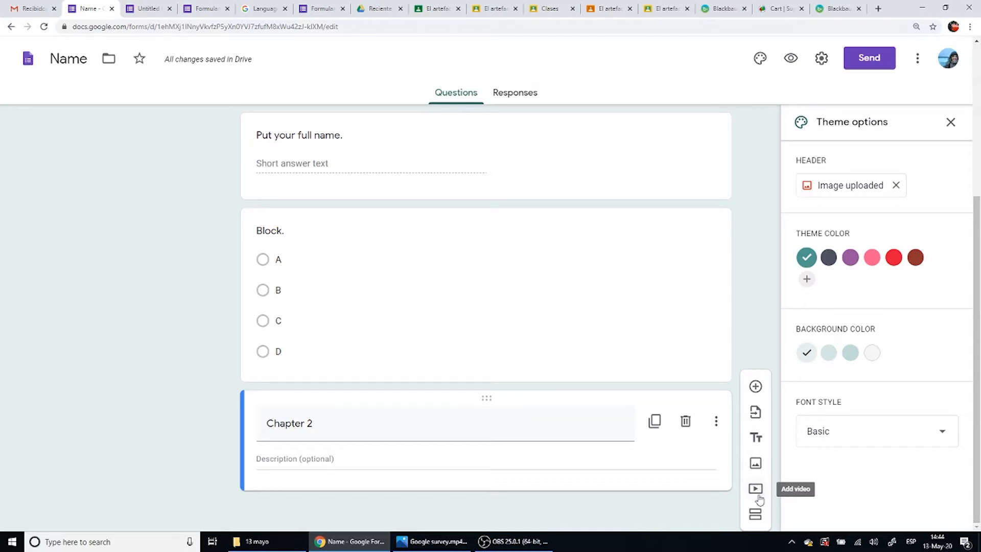
# - Add a new section at the end of the form and title it "Chapter 2"
pyautogui.click(756, 517)
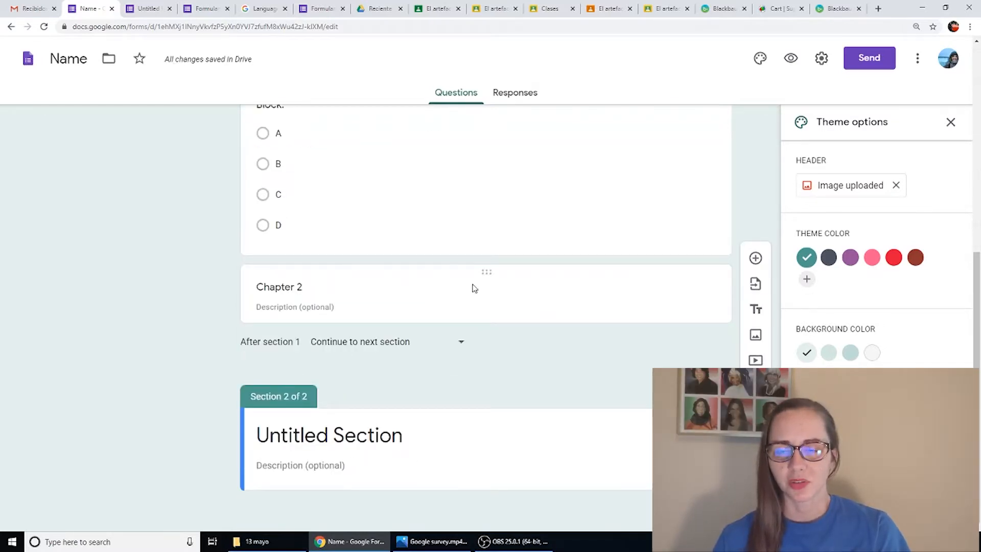
pyautogui.scroll(7, 375, 458)
pyautogui.scroll(-7, 374, 451)
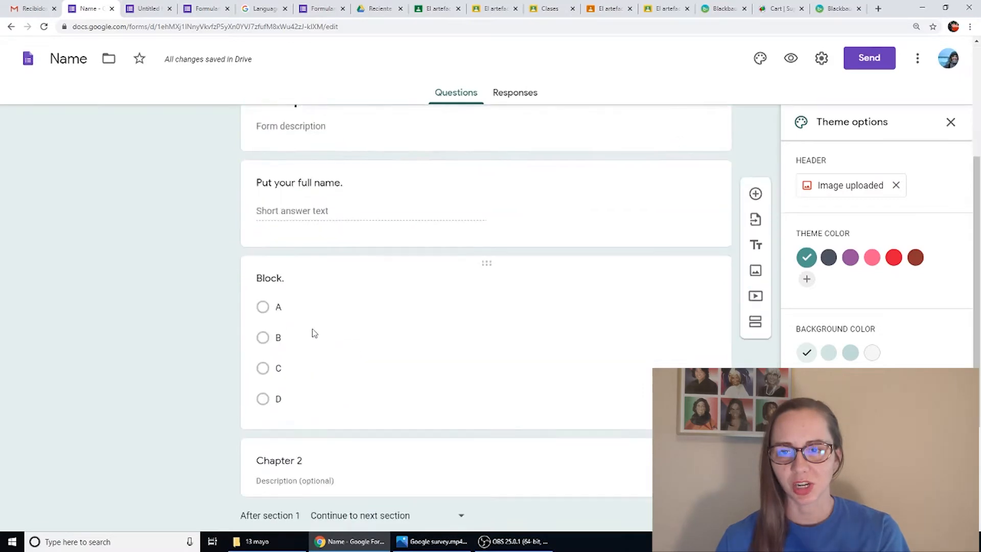
pyautogui.click(343, 435)
pyautogui.write('Chapt')
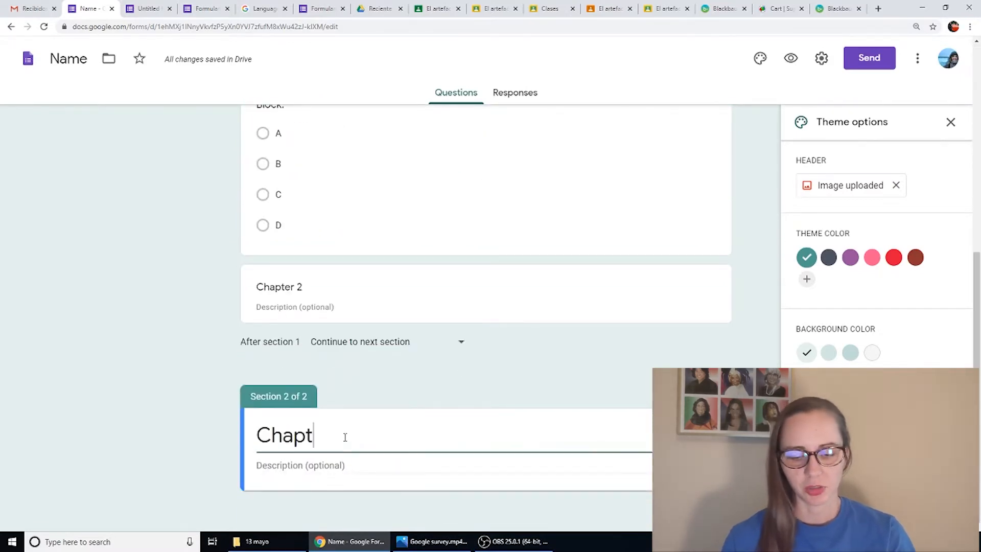
pyautogui.write('er 2')
# - Add a question to the Chapter 2 section with the text "How are you?"
pyautogui.scroll(7, 287, 370)
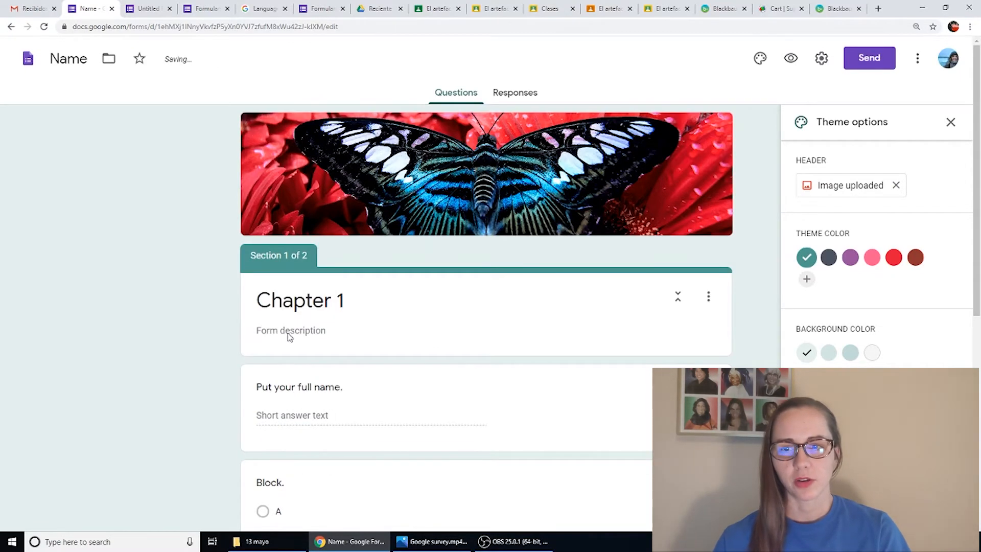
pyautogui.scroll(-7, 288, 337)
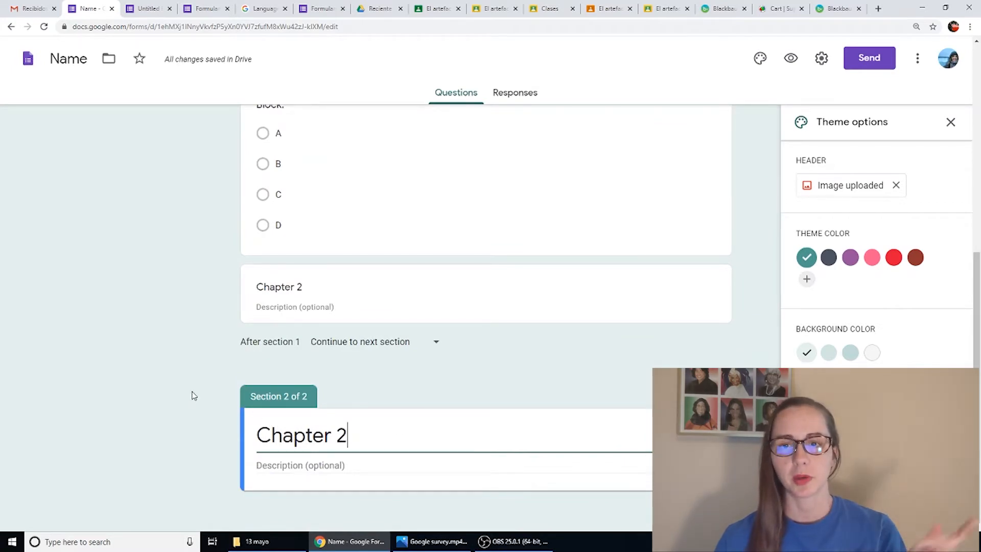
pyautogui.scroll(6, 193, 395)
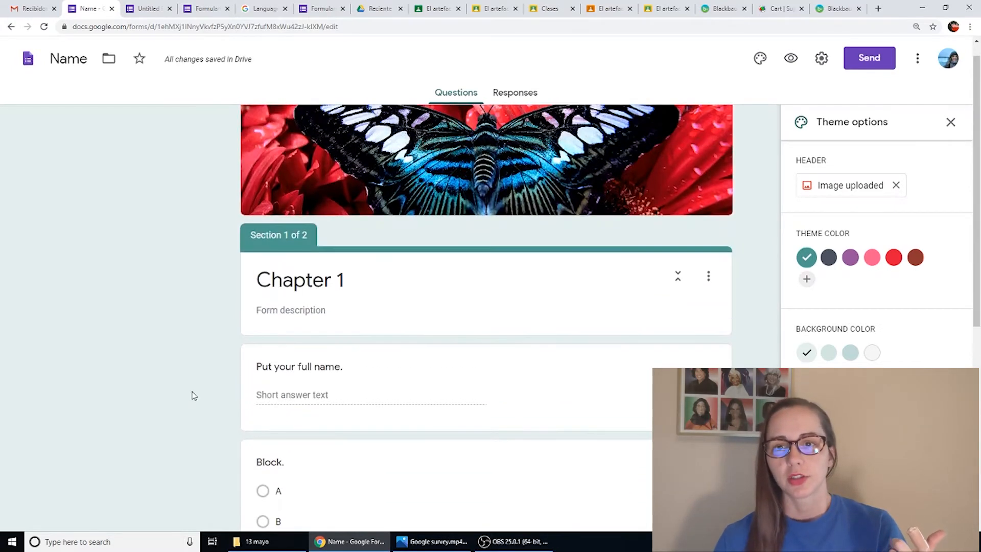
pyautogui.scroll(-7, 192, 393)
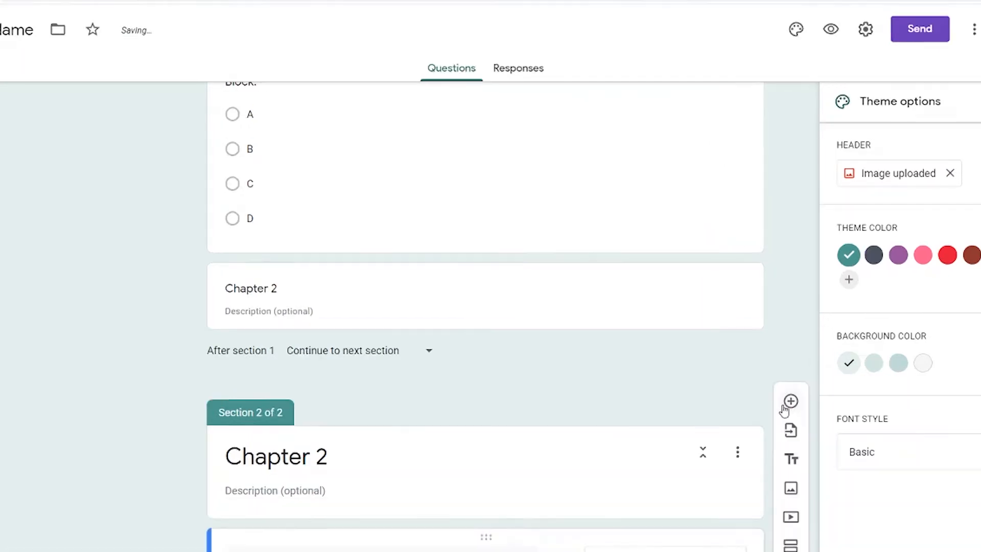
pyautogui.click(753, 390)
pyautogui.click(624, 348)
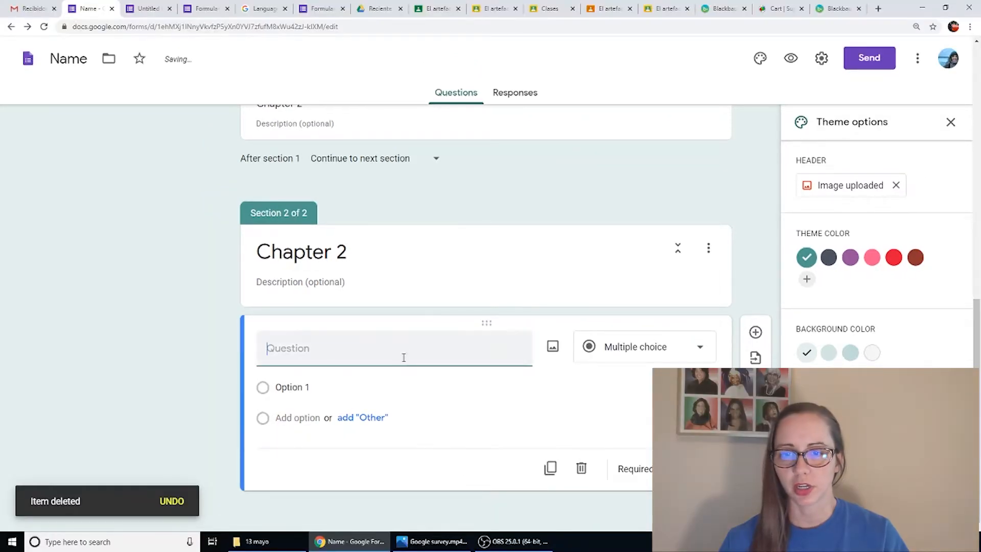
pyautogui.write('How are you?')
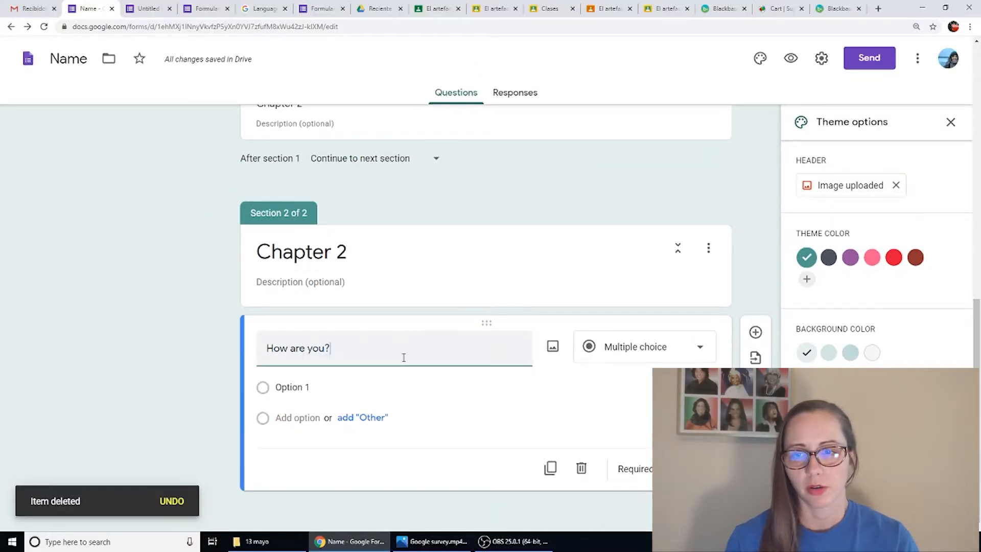
# - Change the "How are you?" question's type to Short answer
pyautogui.click(643, 348)
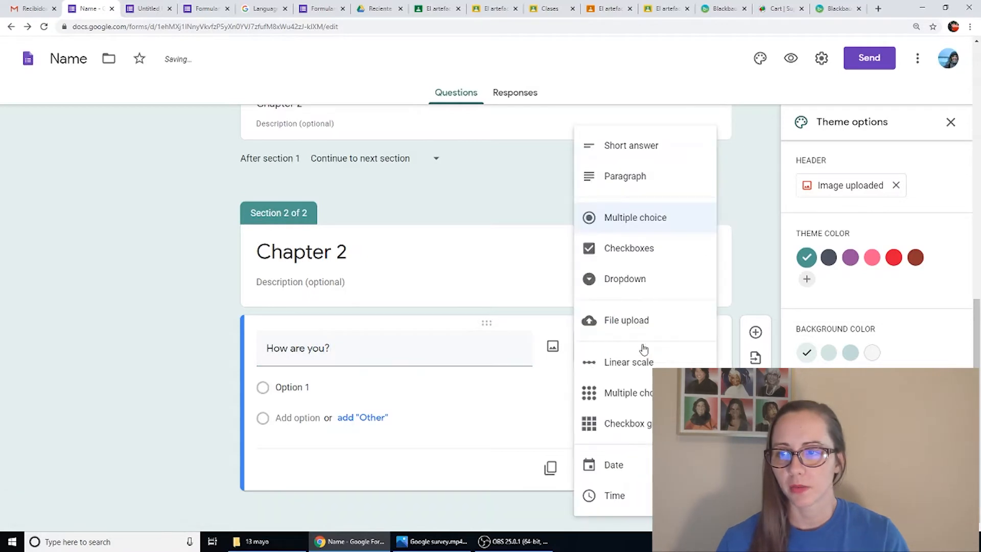
pyautogui.click(525, 407)
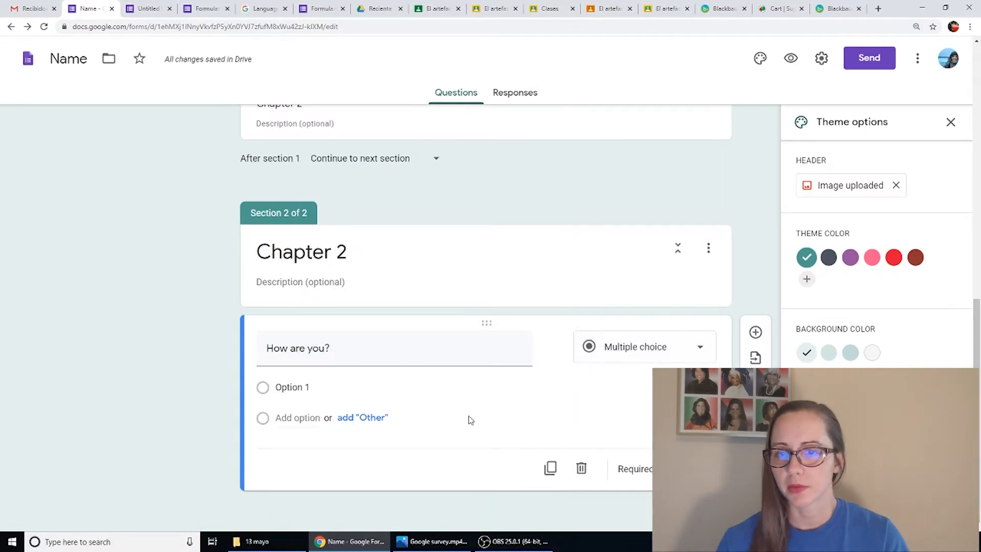
pyautogui.click(620, 348)
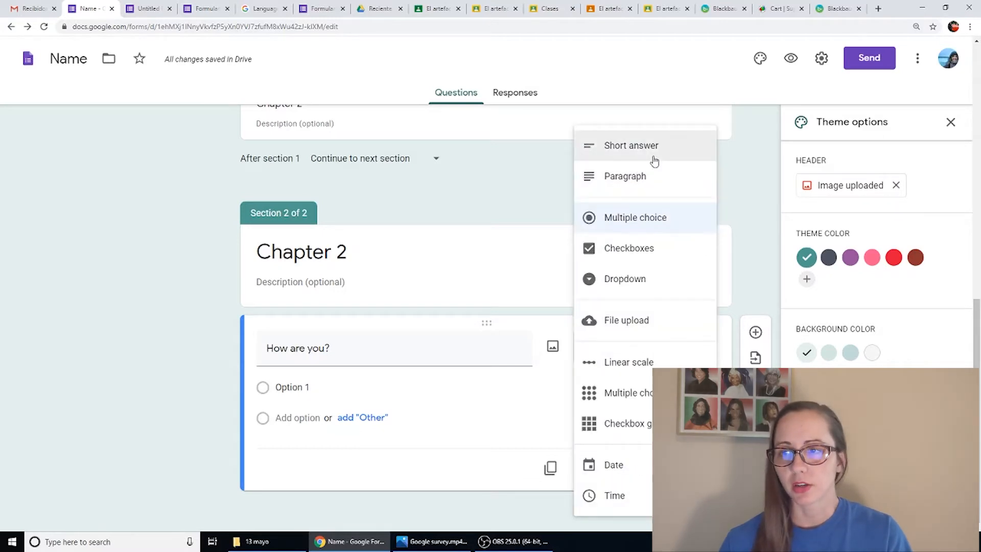
pyautogui.click(654, 160)
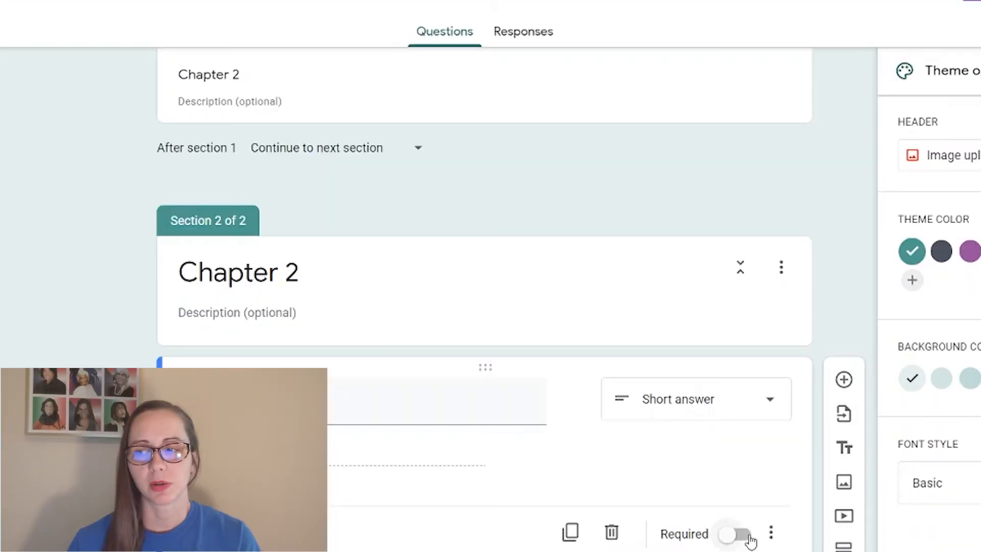
# - Make the "How are you?", "Block." and "Put your full name." questions required
pyautogui.click(675, 470)
pyautogui.scroll(5, 439, 450)
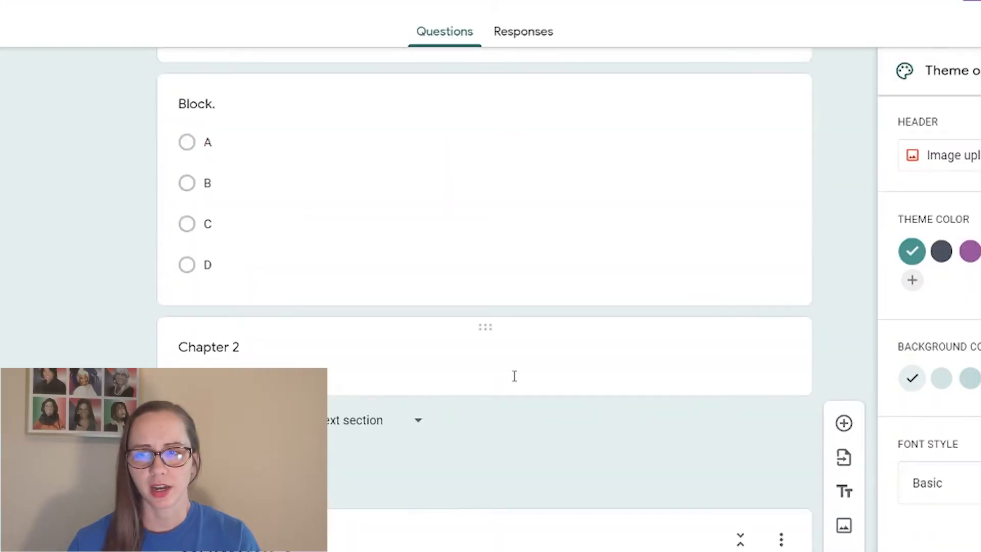
pyautogui.click(514, 376)
pyautogui.click(631, 278)
pyautogui.scroll(-3, 636, 467)
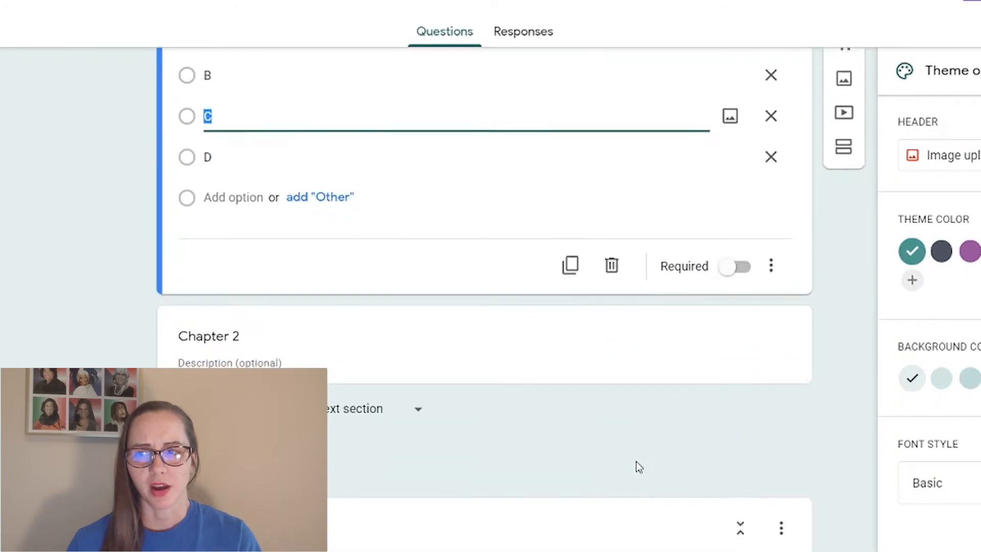
pyautogui.scroll(3, 636, 466)
pyautogui.click(734, 414)
pyautogui.scroll(5, 545, 409)
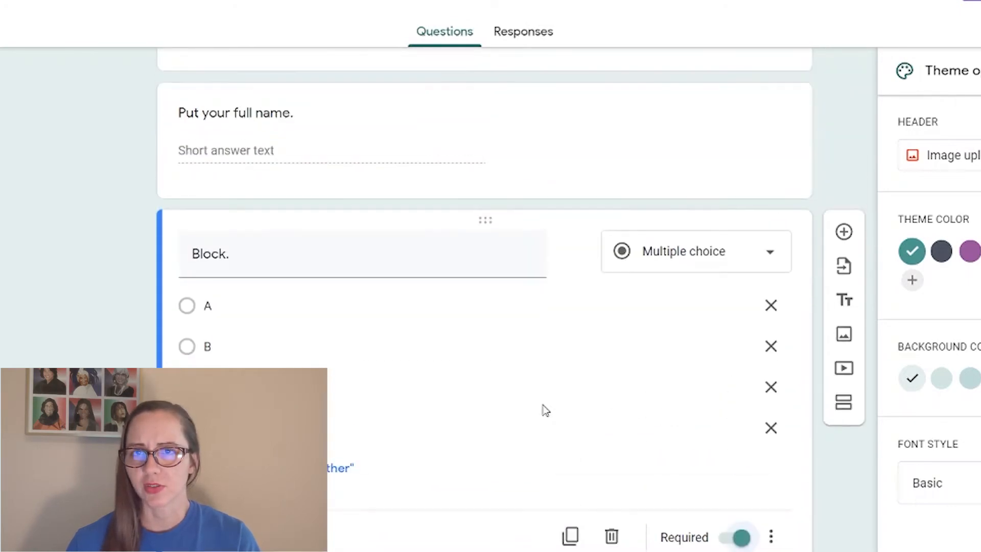
pyautogui.click(550, 302)
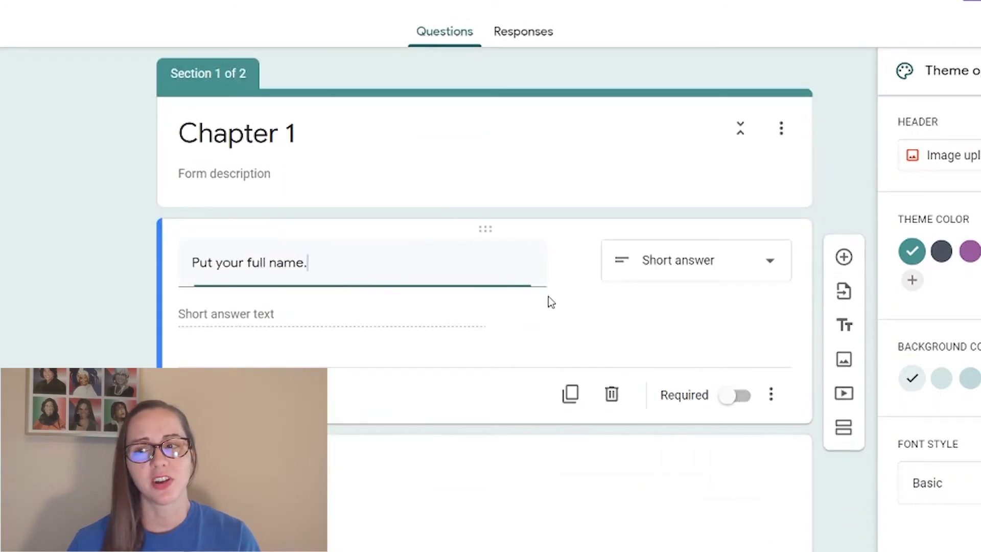
pyautogui.click(742, 397)
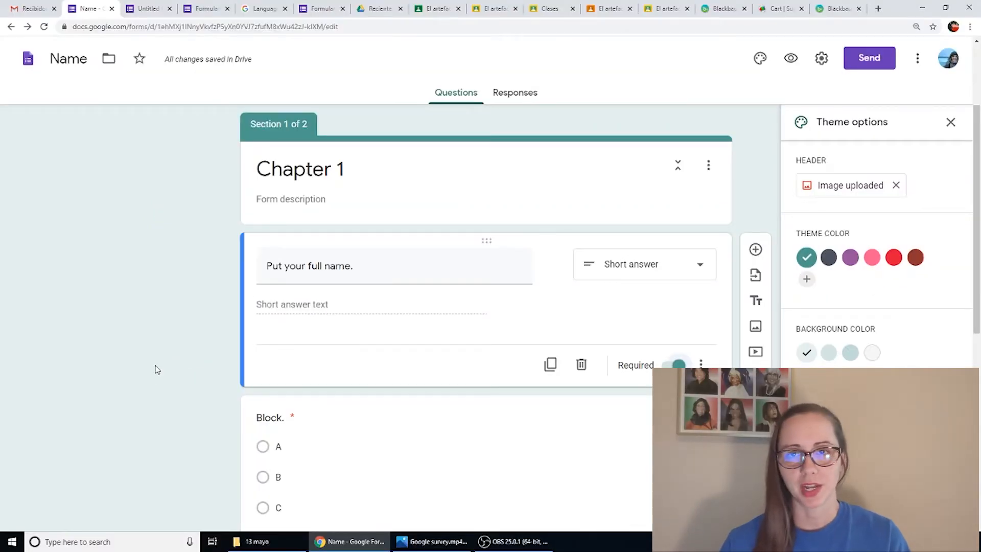
# - Enable "Make this a quiz" in the form's settings
pyautogui.scroll(-8, 153, 393)
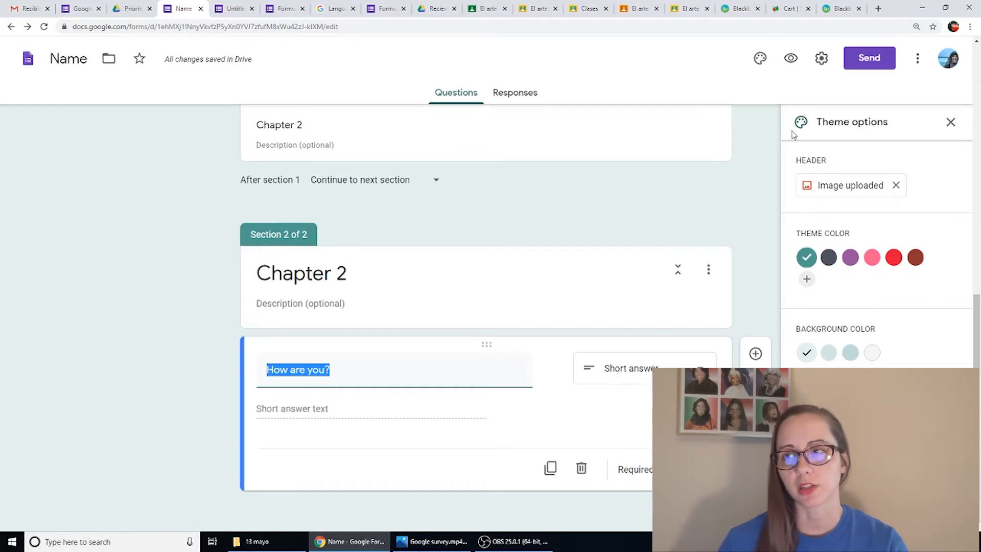
pyautogui.click(822, 59)
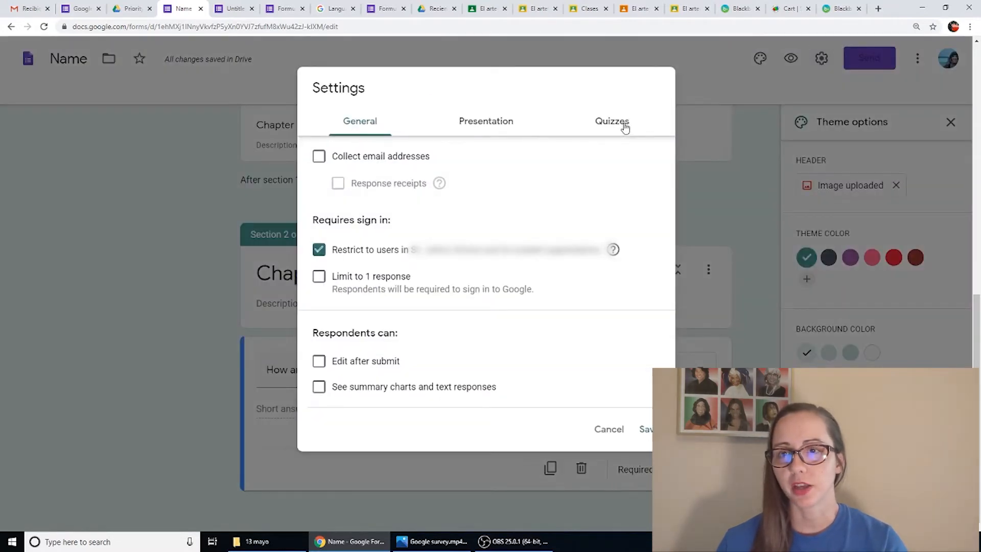
pyautogui.click(625, 127)
pyautogui.click(335, 155)
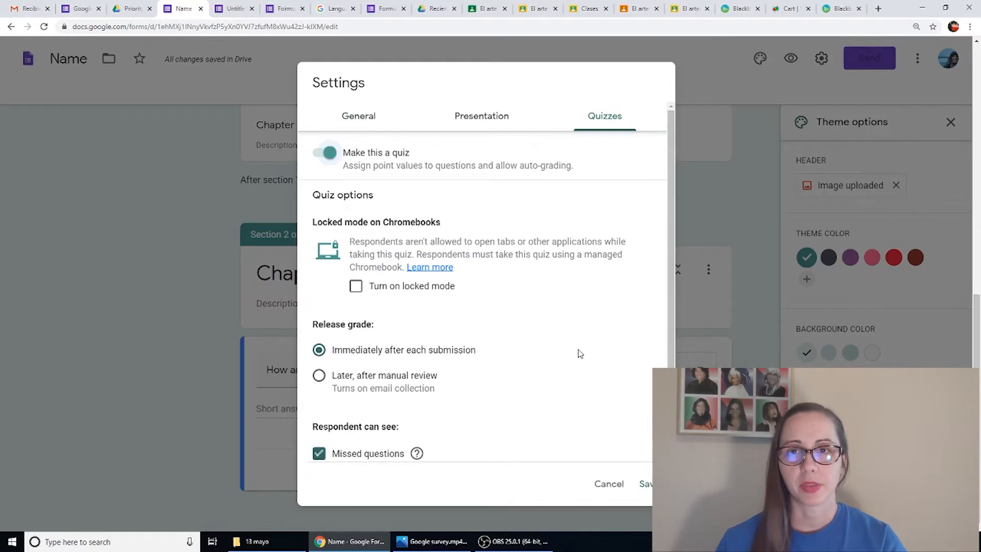
# - Switch locked mode on Chromebooks on and back off, and save the quiz settings
pyautogui.scroll(-1, 580, 353)
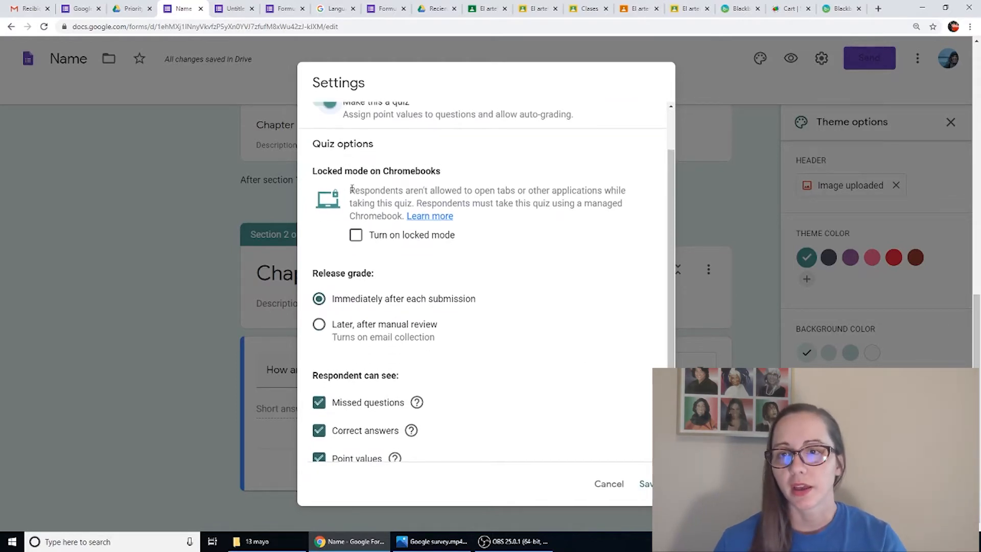
pyautogui.moveTo(337, 173); pyautogui.dragTo(464, 178)
pyautogui.click(481, 220)
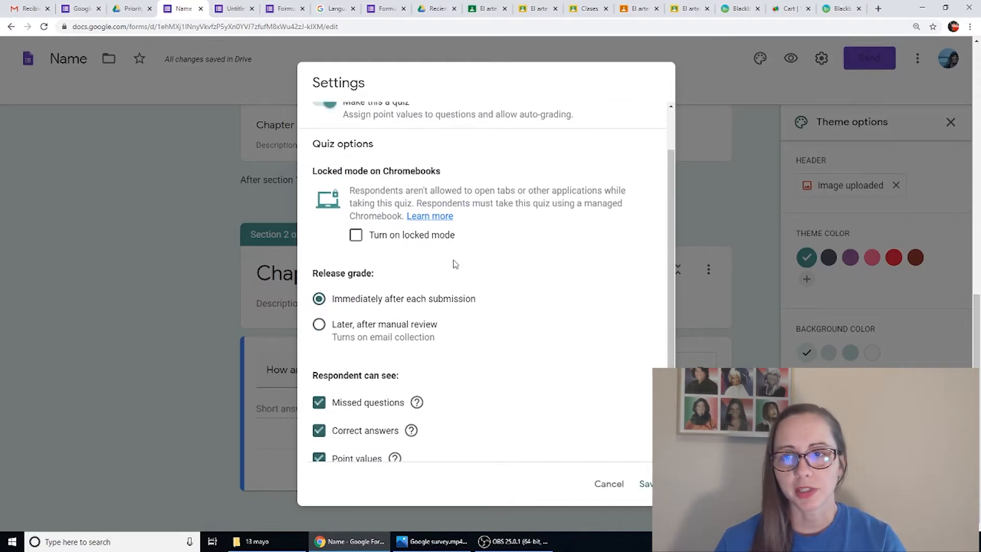
pyautogui.click(355, 236)
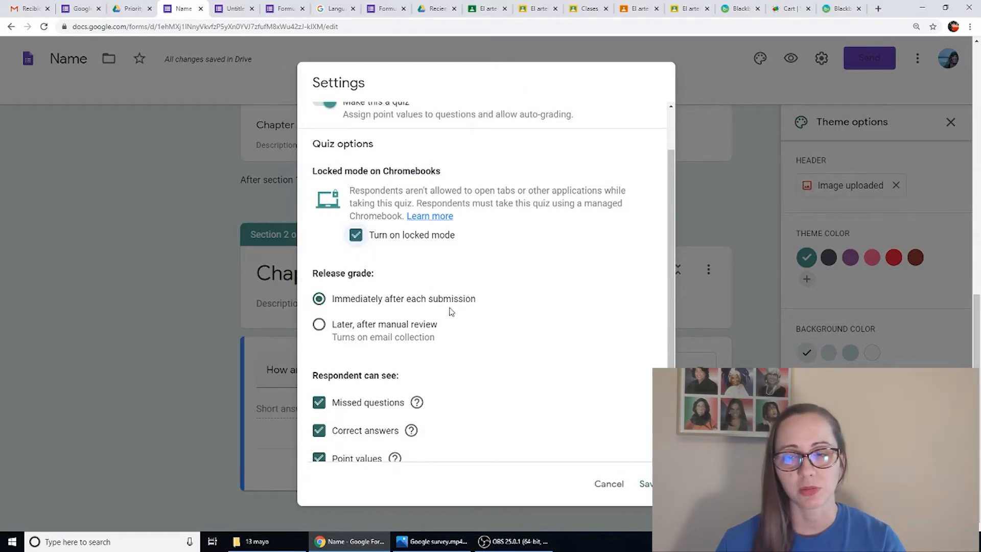
pyautogui.click(359, 243)
pyautogui.scroll(-1, 334, 385)
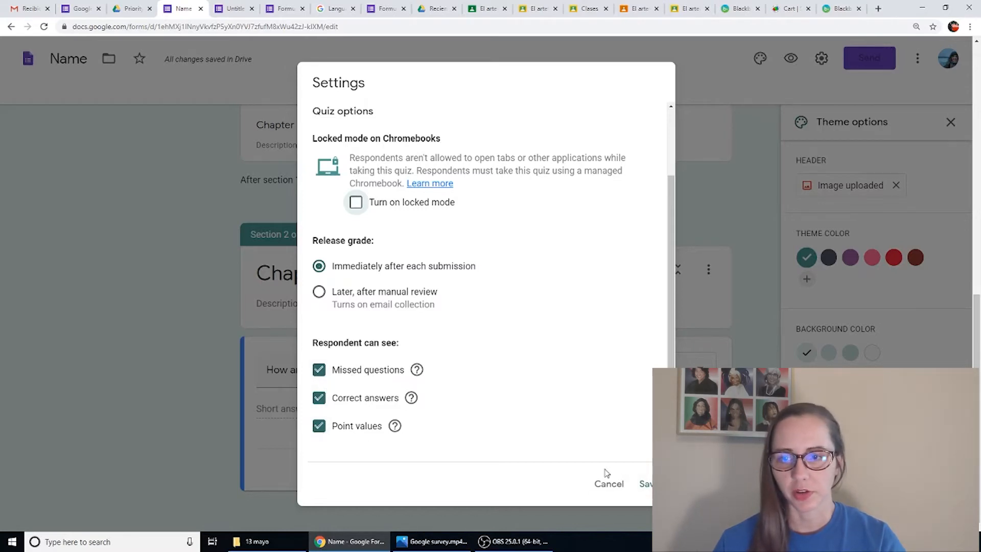
pyautogui.click(643, 484)
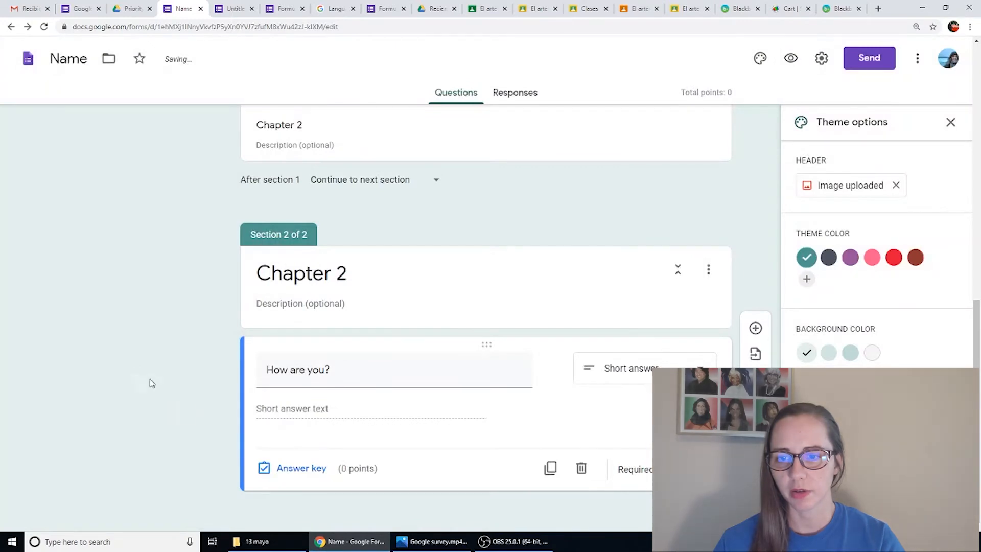
# - Change the "How are you?" question in the Chapter 2 section to Multiple choice
pyautogui.scroll(9, 188, 392)
pyautogui.scroll(-9, 188, 392)
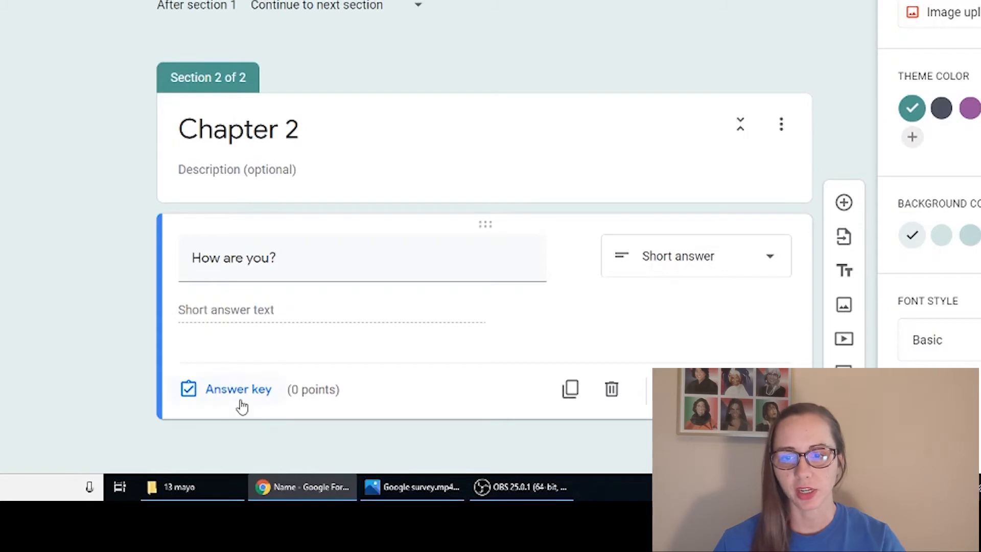
pyautogui.click(243, 406)
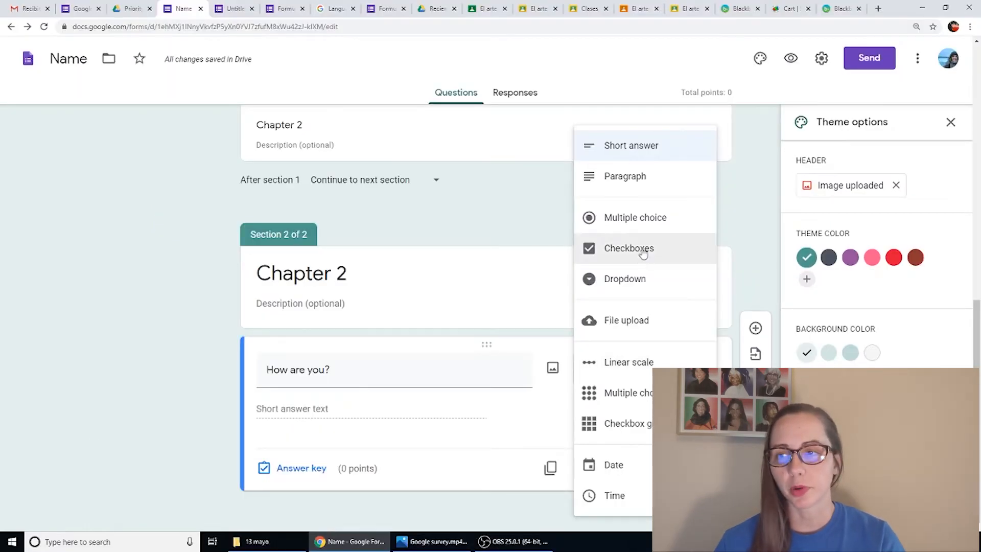
pyautogui.click(633, 218)
# - Enter "Bien" and "Bueno" as the answer options of the "How are you?" question in the Chapter 2 section
pyautogui.click(330, 409)
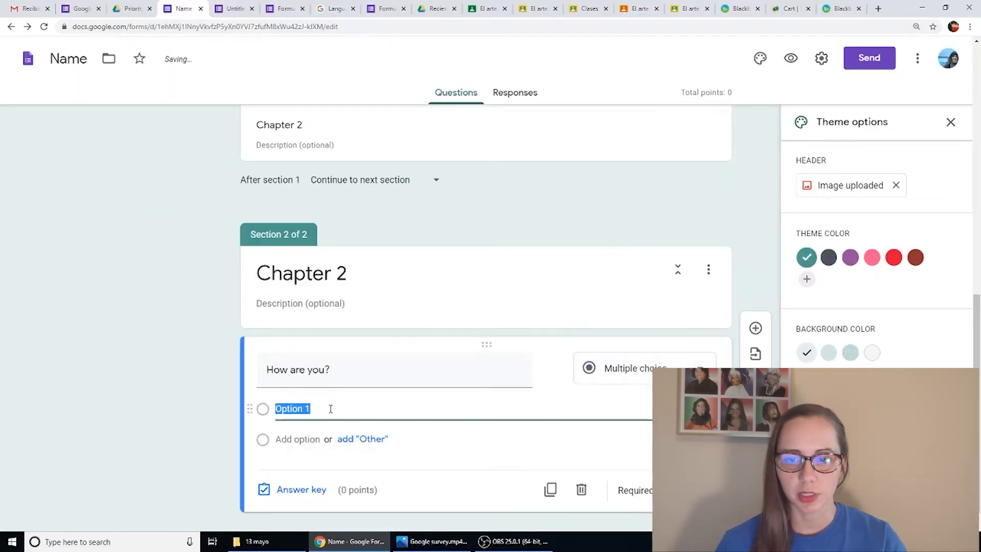
pyautogui.write('bi')
pyautogui.press('BackSpace')
pyautogui.press('BackSpace')
pyautogui.write('Bi')
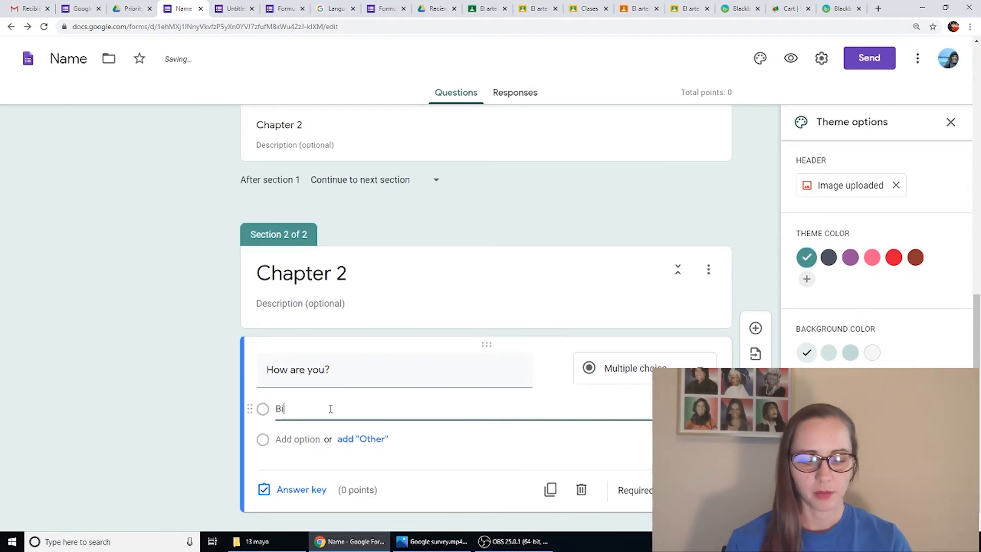
pyautogui.write('en')
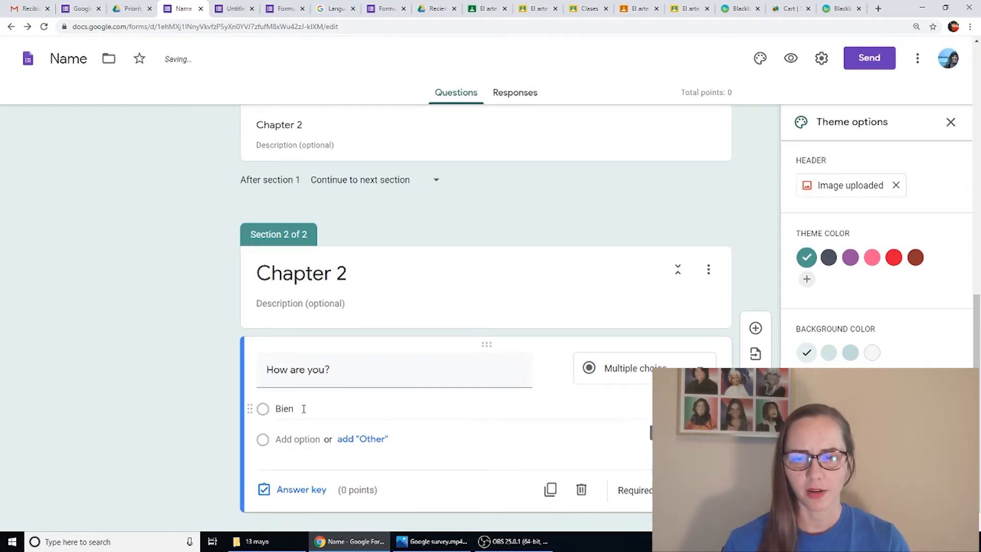
pyautogui.click(298, 437)
pyautogui.write('Bueno')
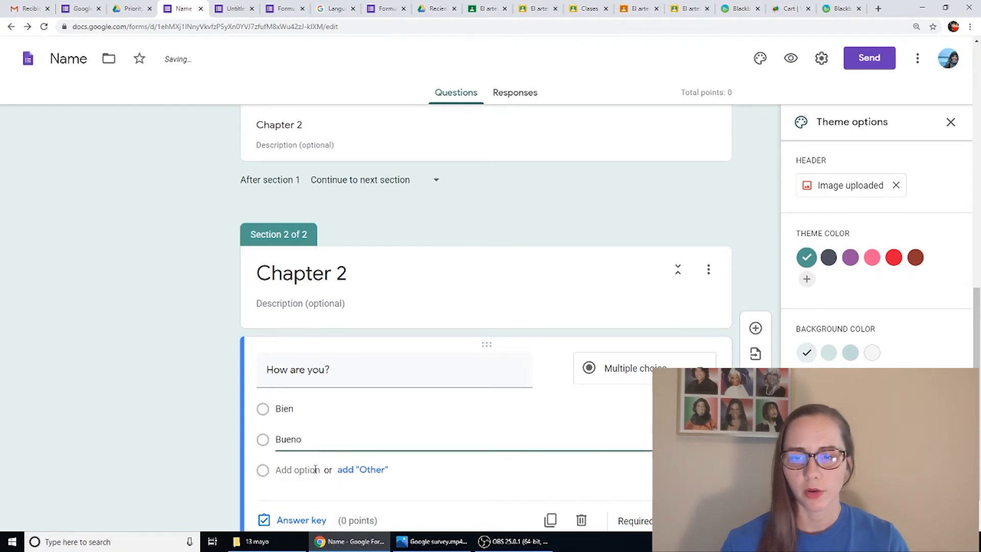
pyautogui.click(315, 469)
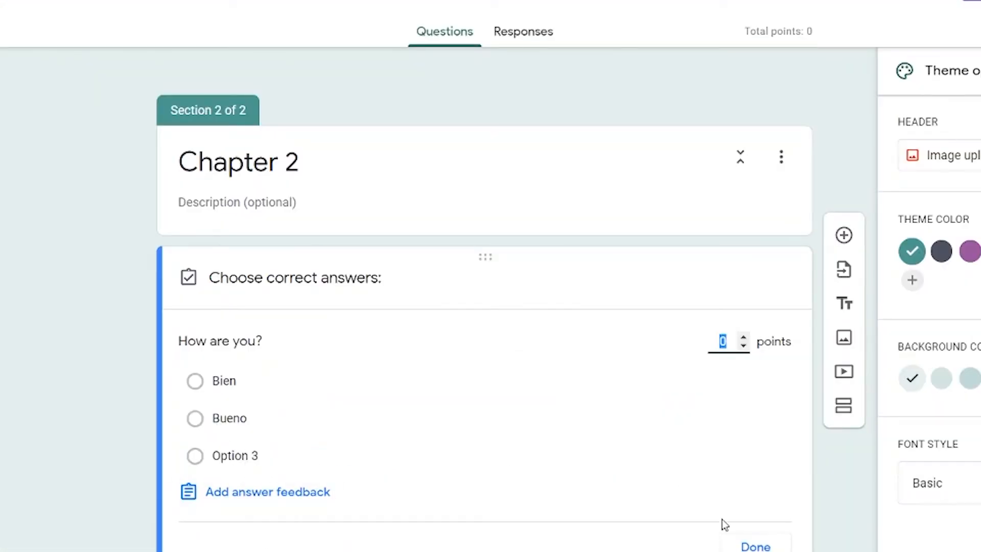
pyautogui.click(733, 542)
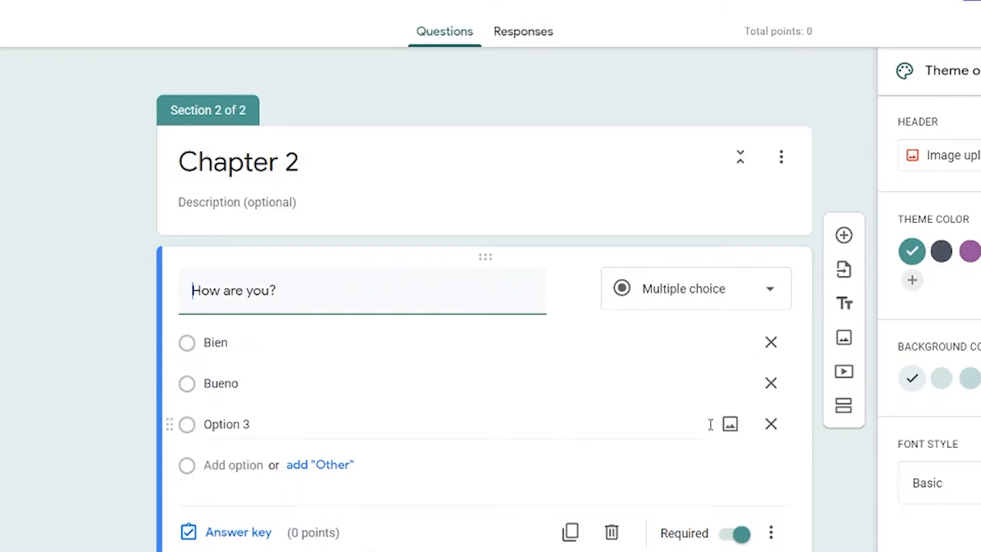
pyautogui.click(771, 424)
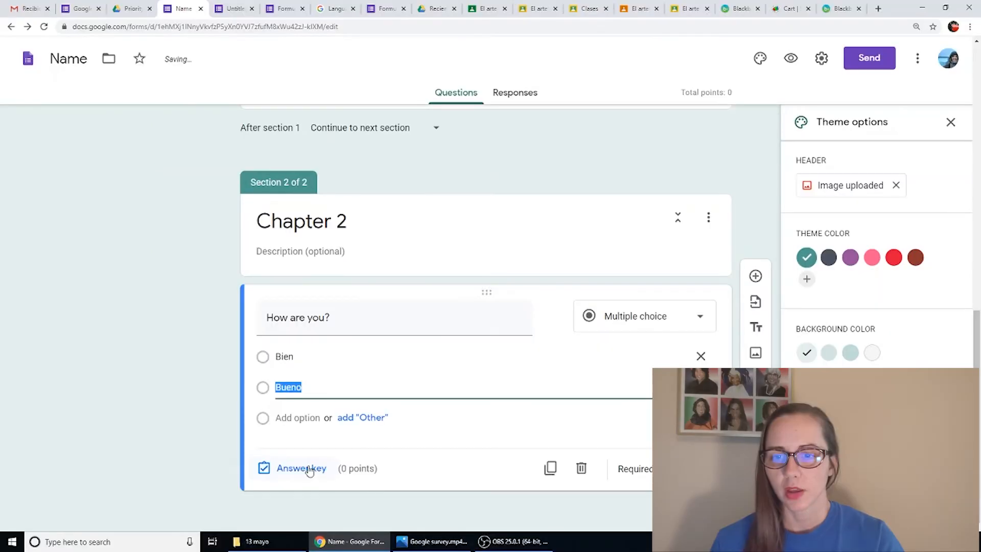
# - Mark "Bien" as the correct answer to "How are you?" and make the question worth 1 point
pyautogui.click(241, 533)
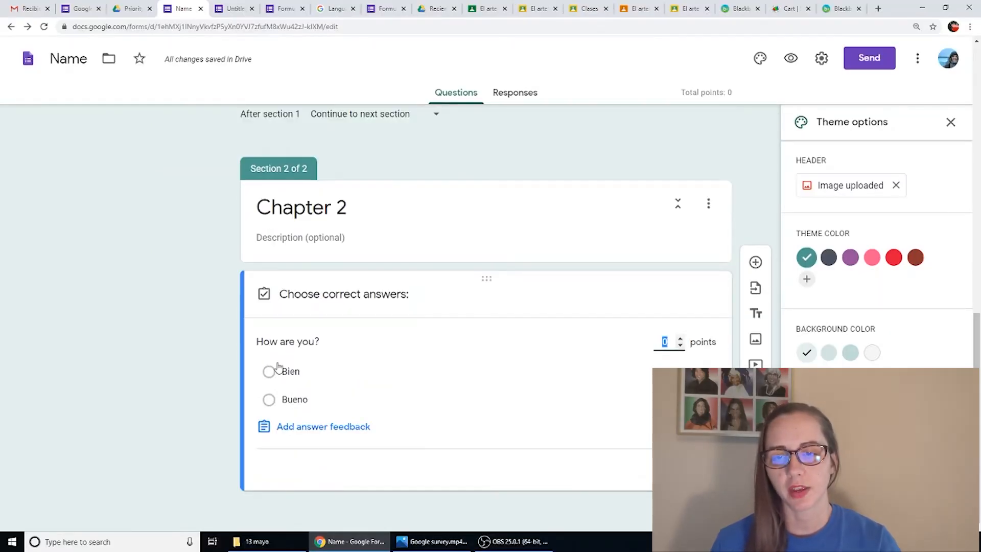
pyautogui.click(273, 376)
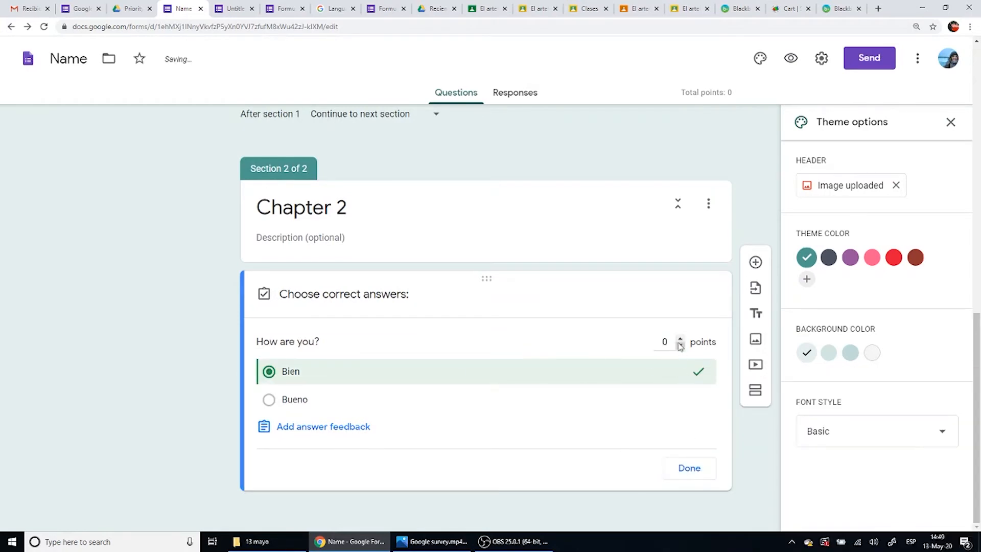
pyautogui.click(680, 340)
pyautogui.click(705, 475)
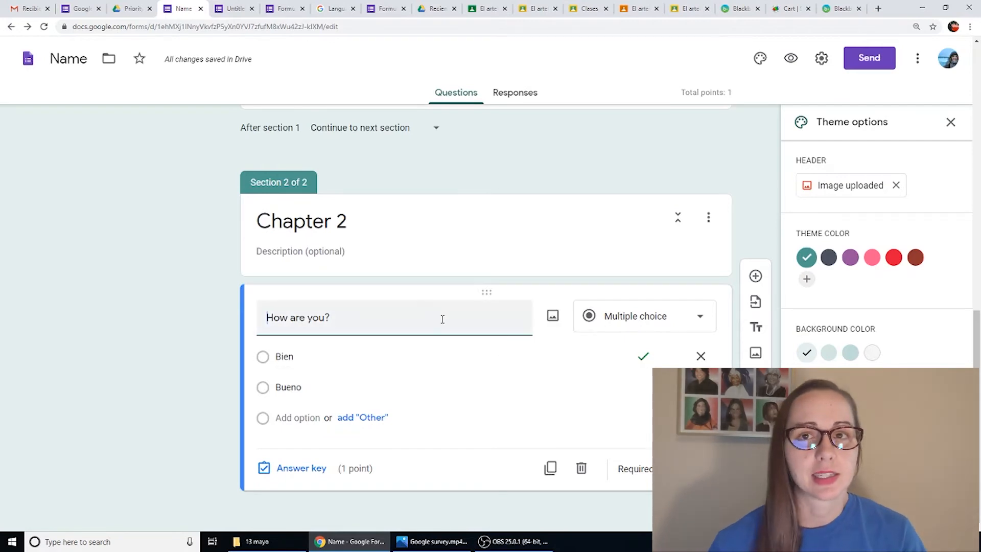
# - Switch the required setting of the "How are you?" question off and back on
pyautogui.scroll(8, 482, 357)
pyautogui.scroll(3, 479, 364)
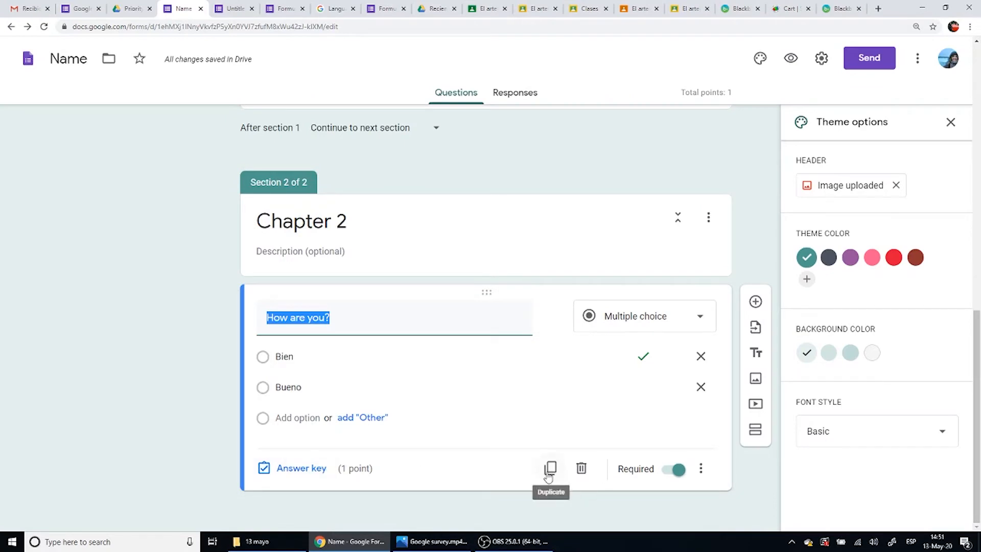
pyautogui.click(665, 473)
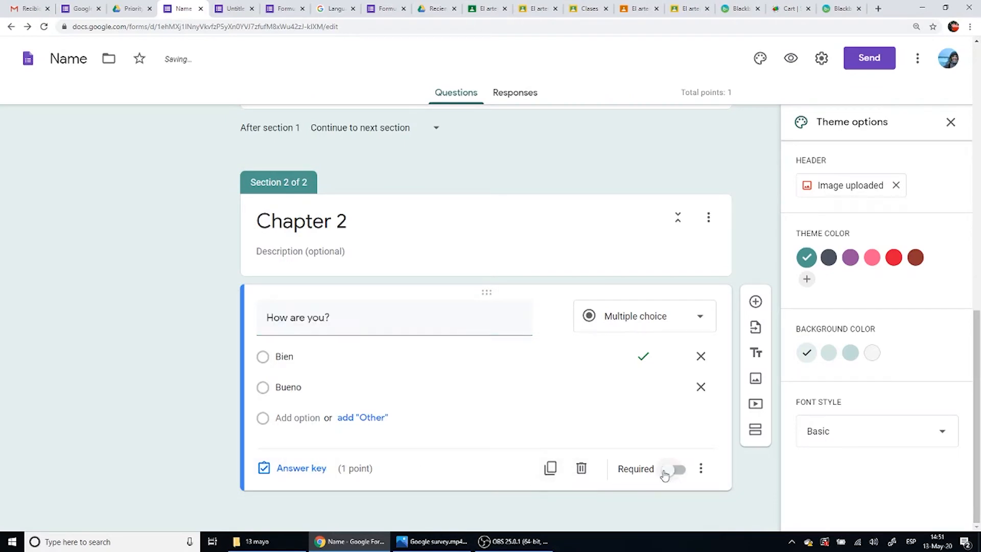
pyautogui.click(665, 473)
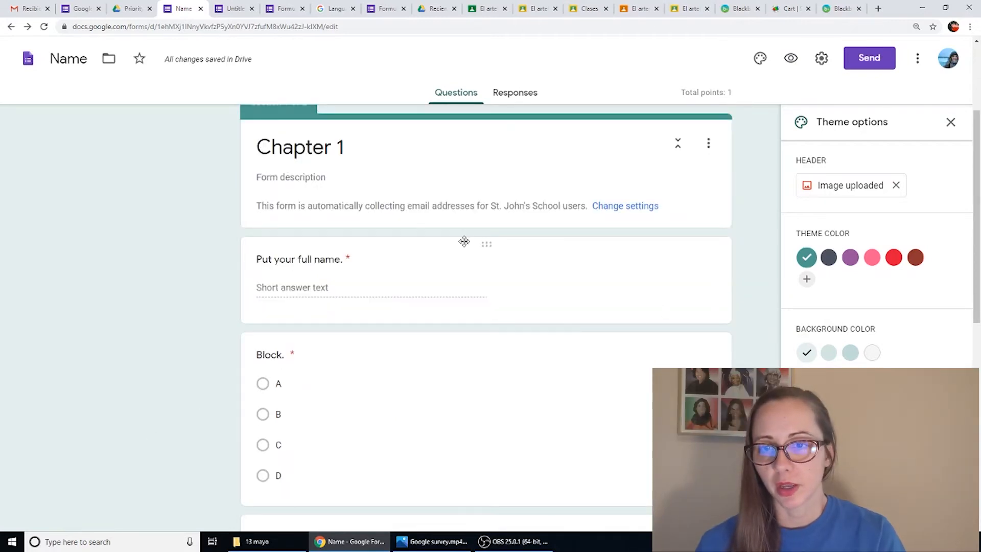
# - Open the answer key of the "Put your full name." question in the Chapter 1 section
pyautogui.scroll(-10, 153, 338)
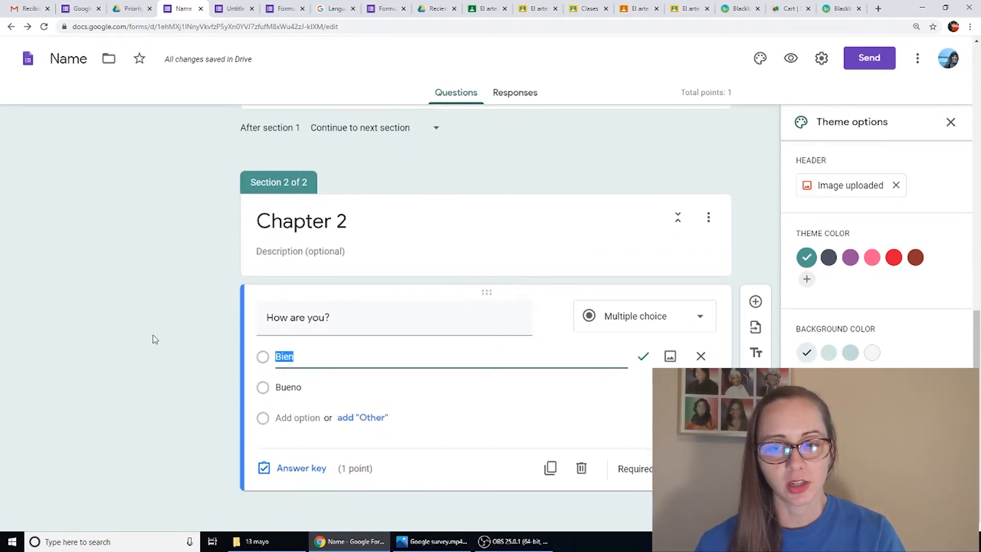
pyautogui.scroll(10, 79, 363)
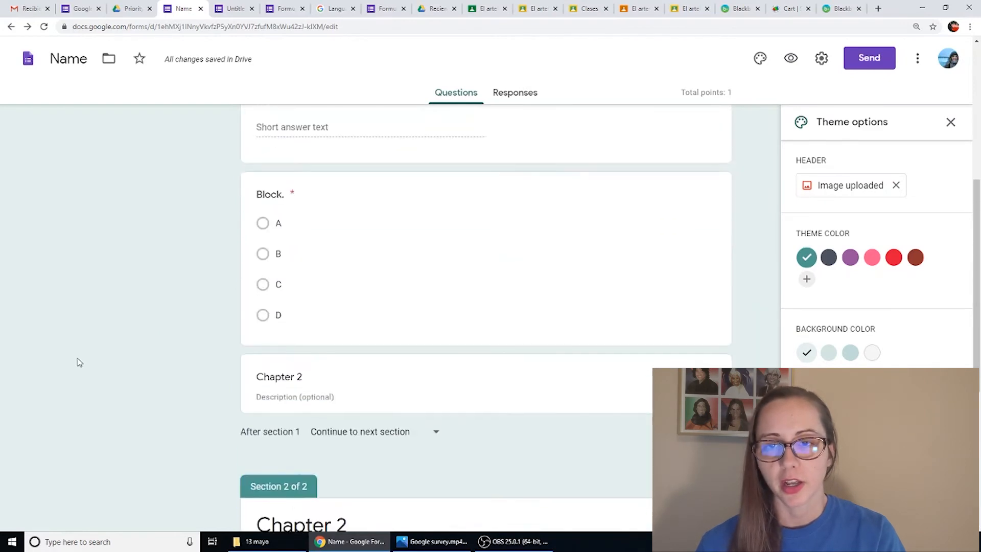
pyautogui.scroll(-2, 97, 376)
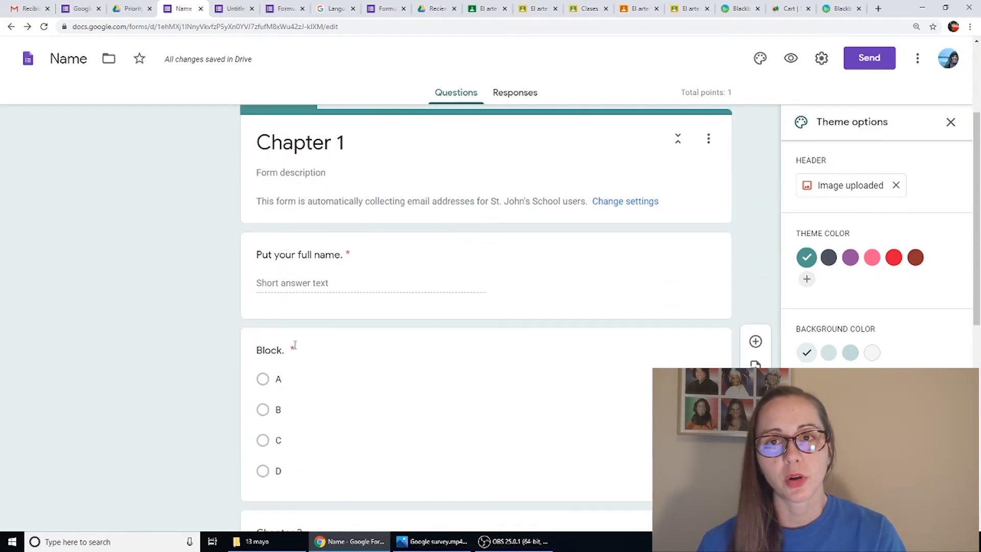
pyautogui.click(455, 277)
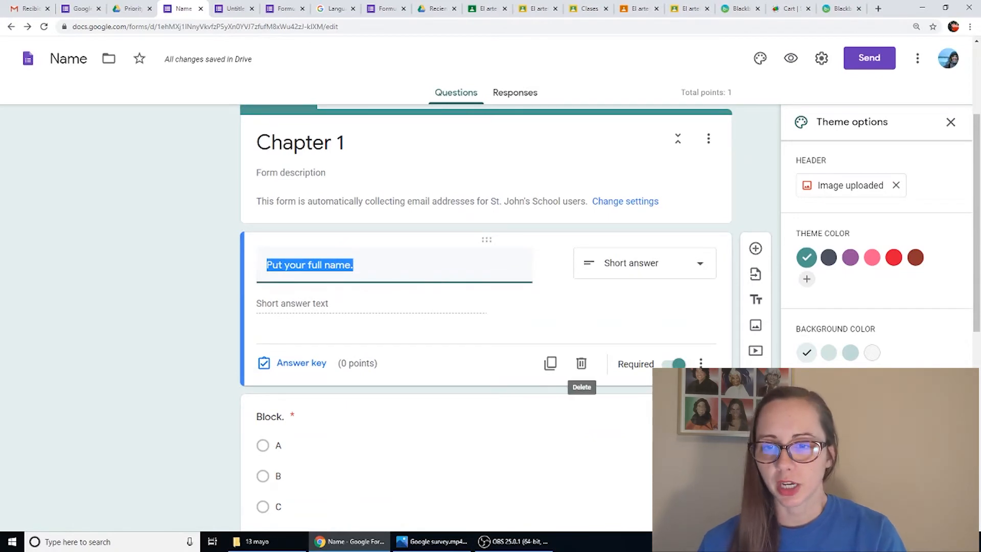
pyautogui.click(303, 363)
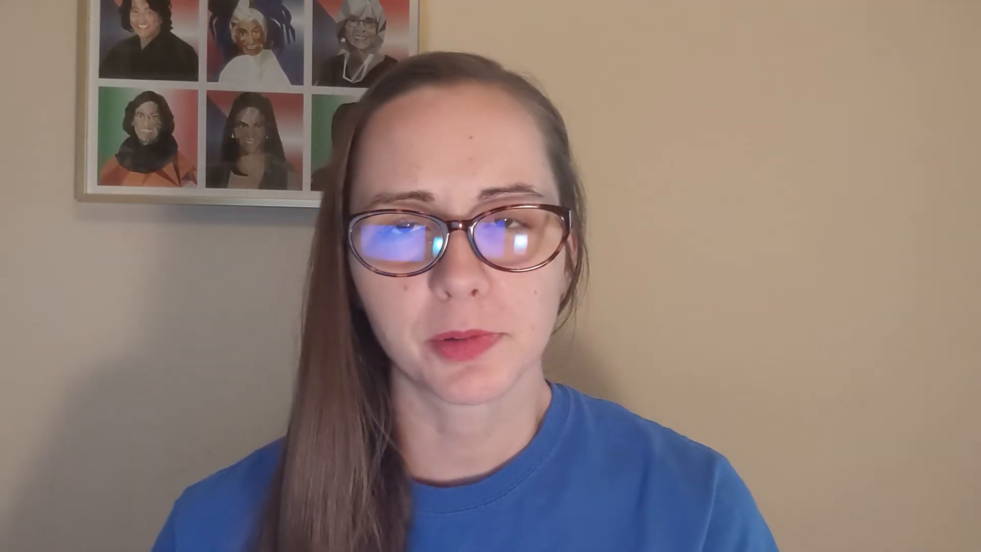